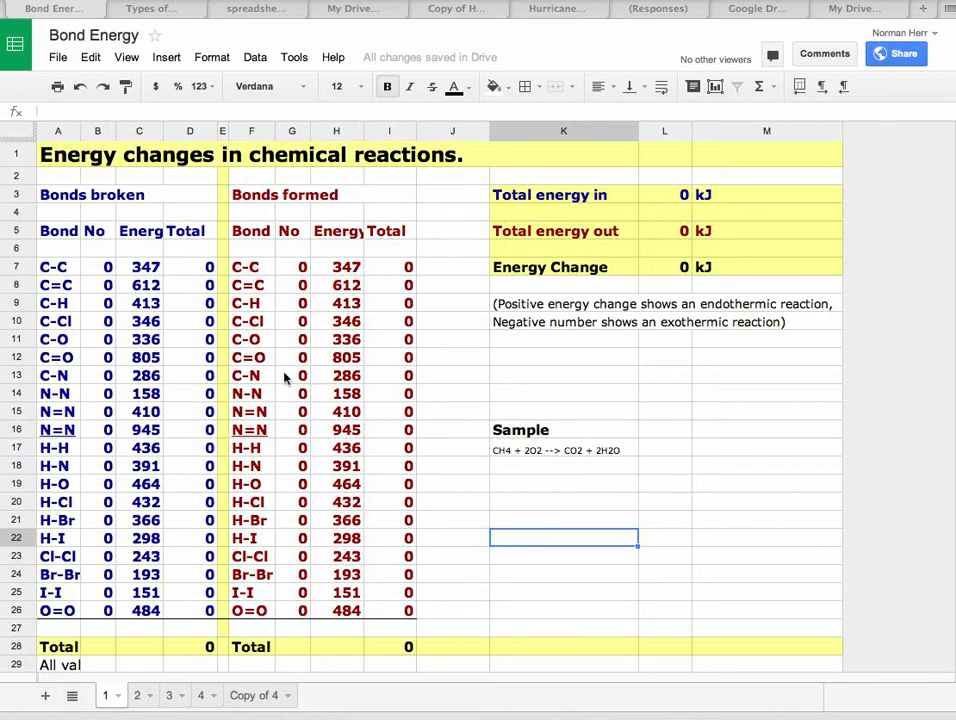
- Under Bonds broken, enter 4 as the number of C-H bonds and 2 in the O=O row's Total cell
left_click(106, 305)
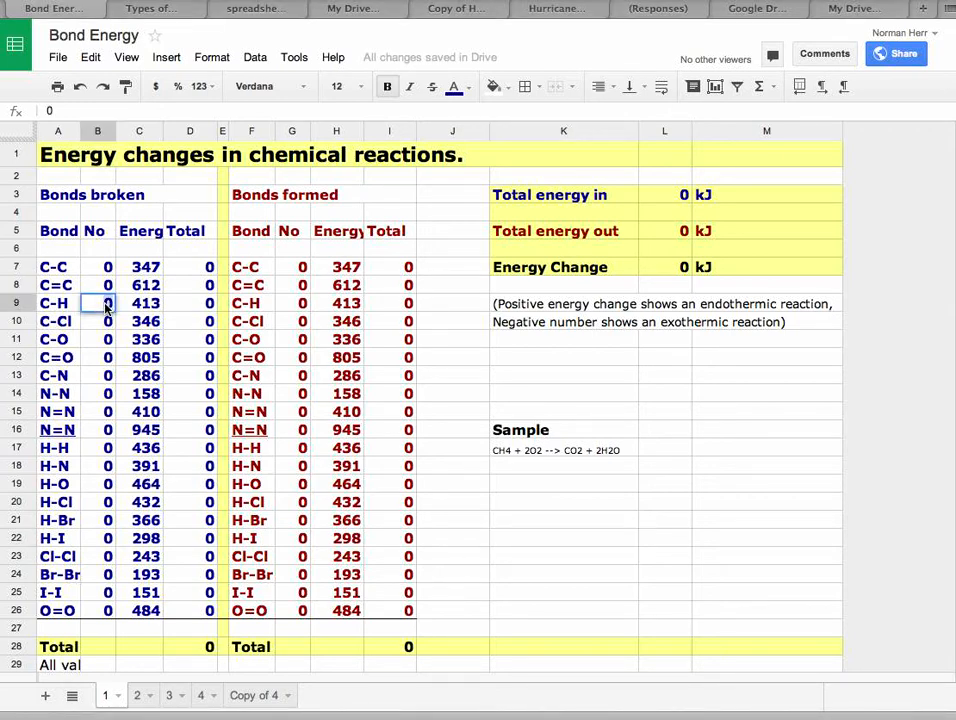
type("4")
key("Return")
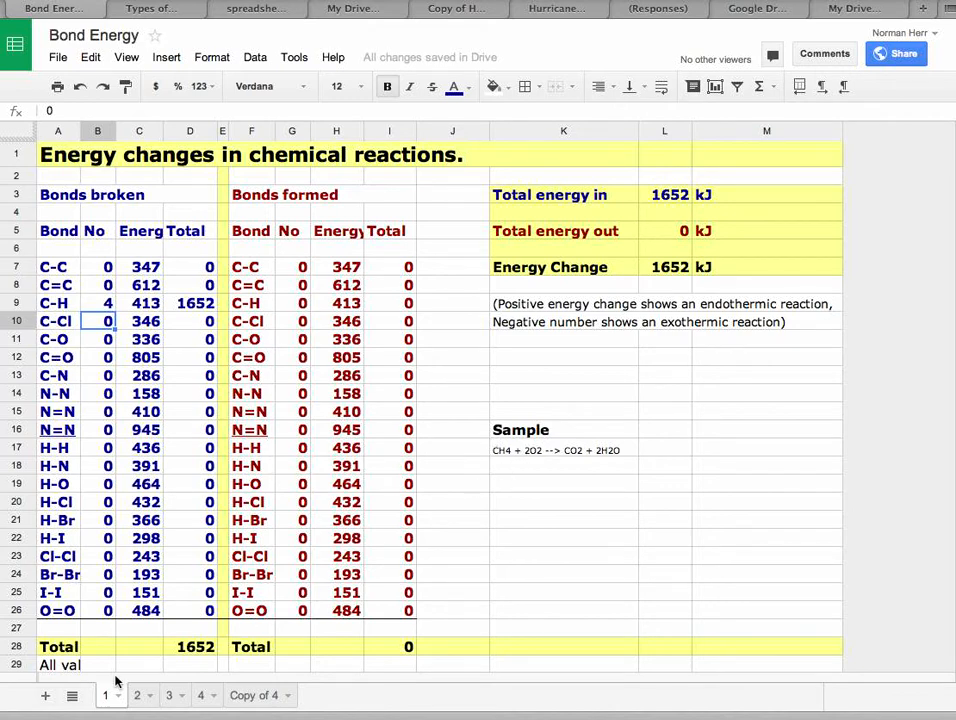
left_click(207, 612)
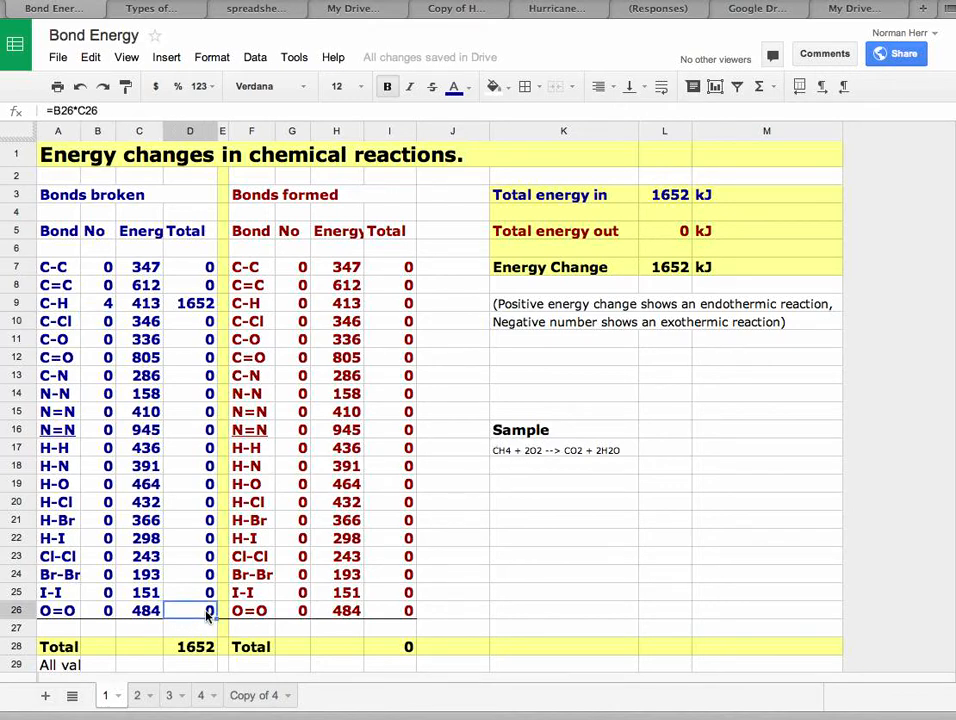
type("2")
key("Return")
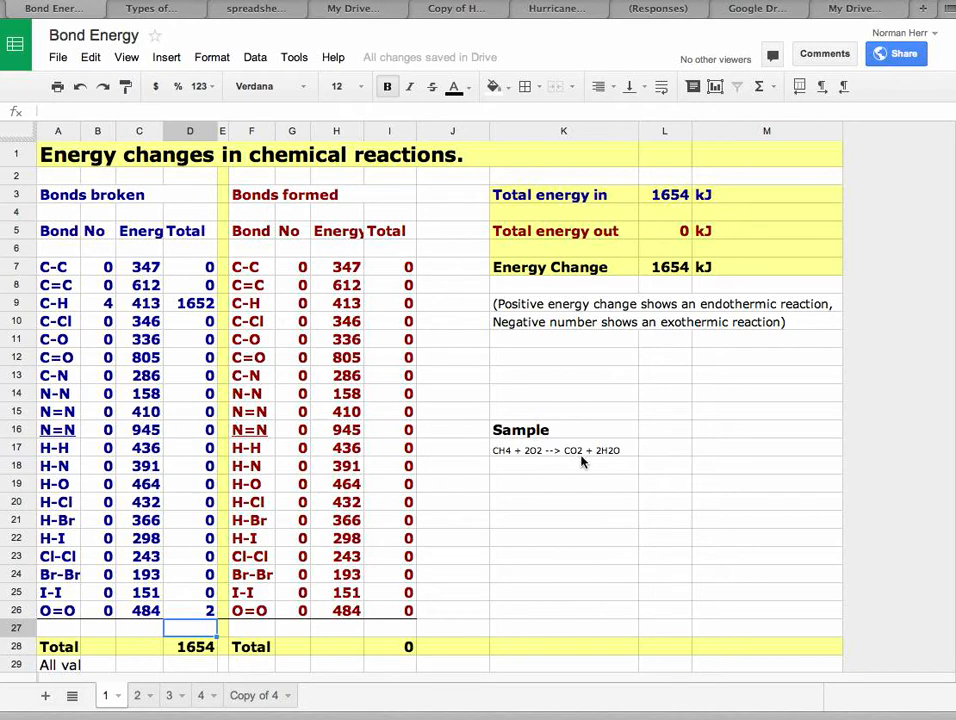
- Under Bonds formed, set the number of C=O bonds to 2 and of H-O bonds to 4
left_click(301, 362)
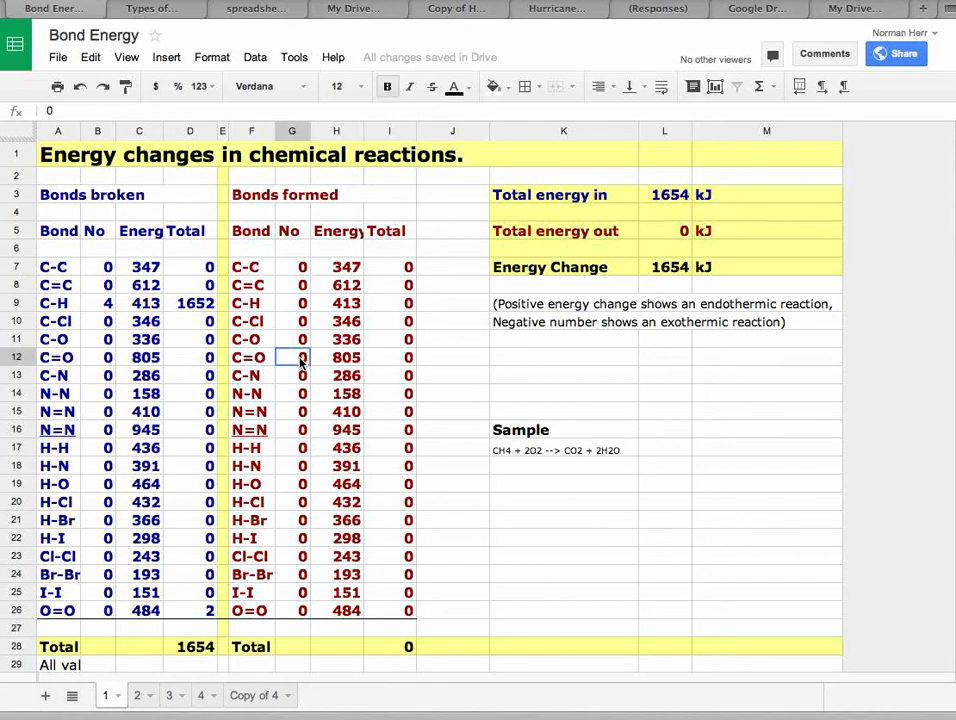
type("2")
key("Return")
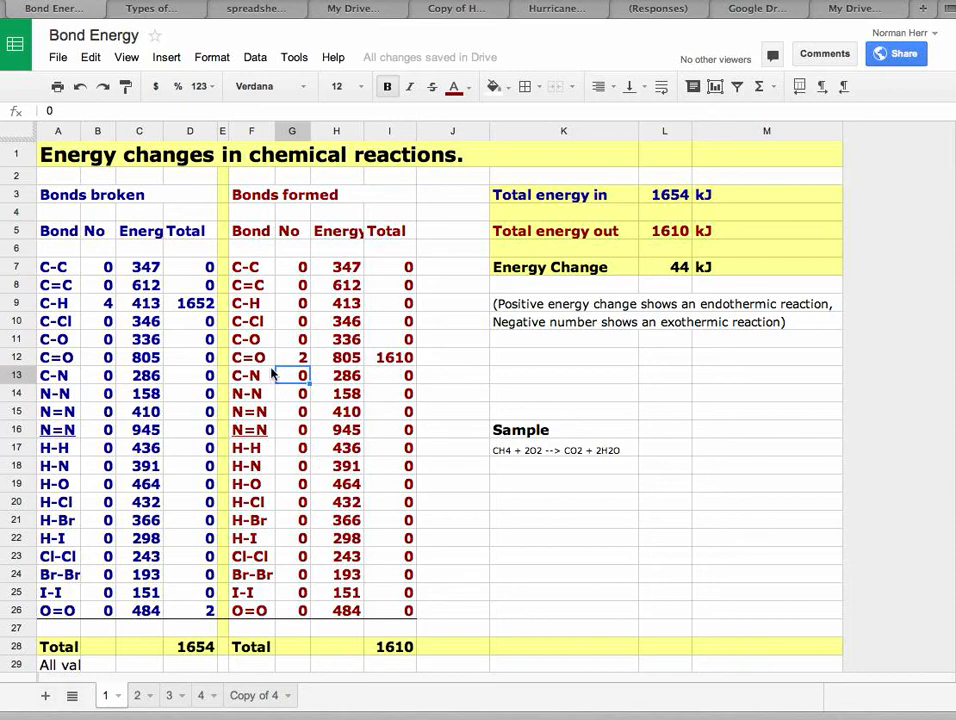
left_click(298, 485)
type("4")
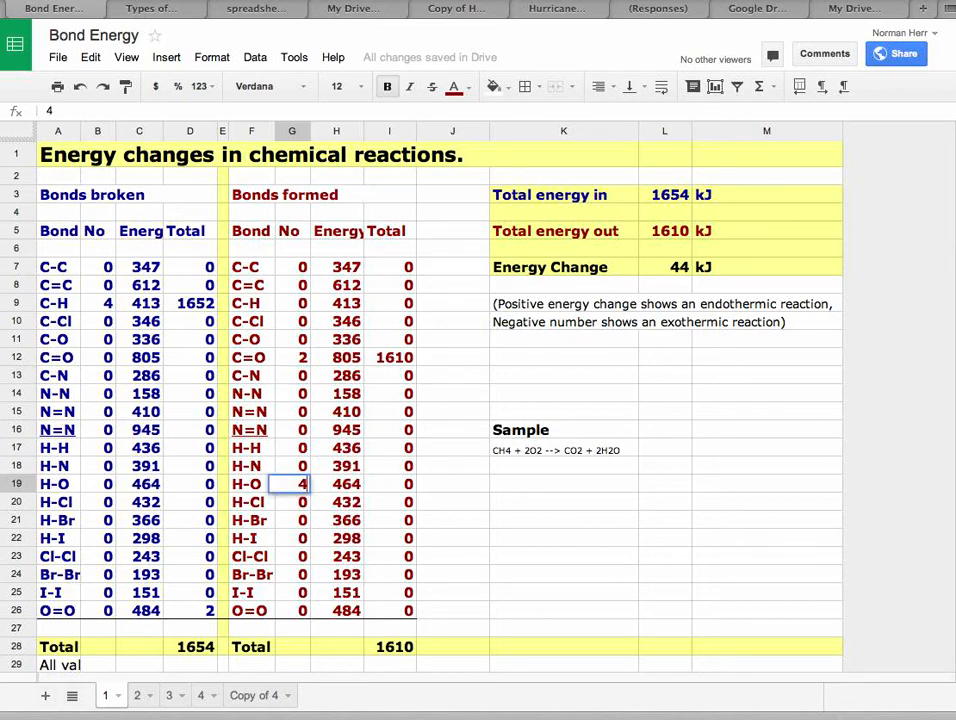
key("Return")
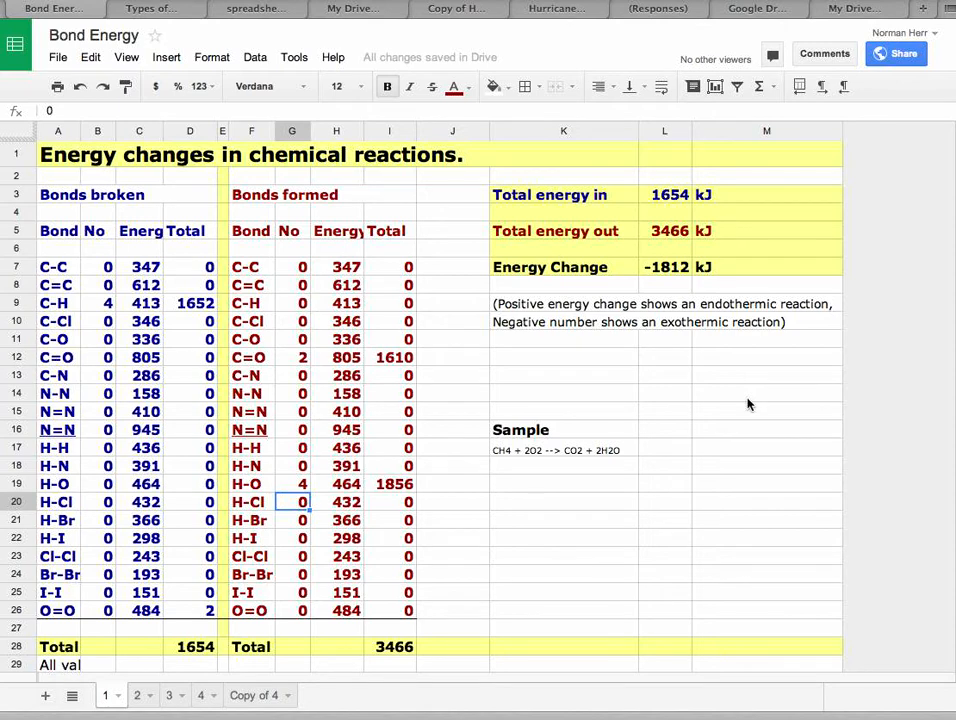
- Inspect the formula behind the Energy Change value and the cells it references, leaving the formula as it is
left_click(728, 428)
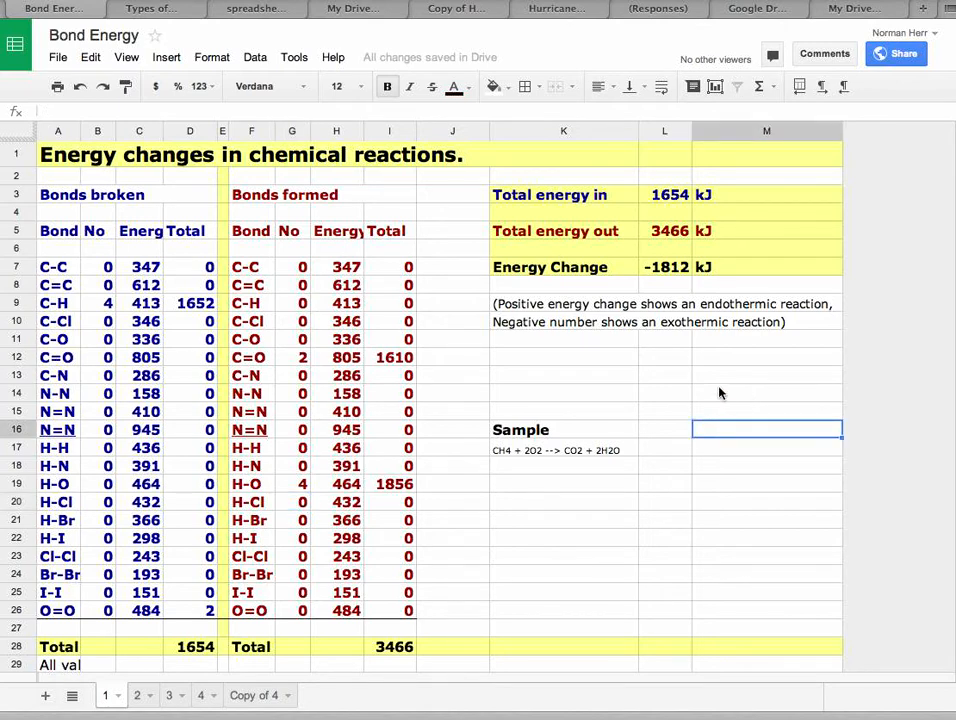
left_click(664, 267)
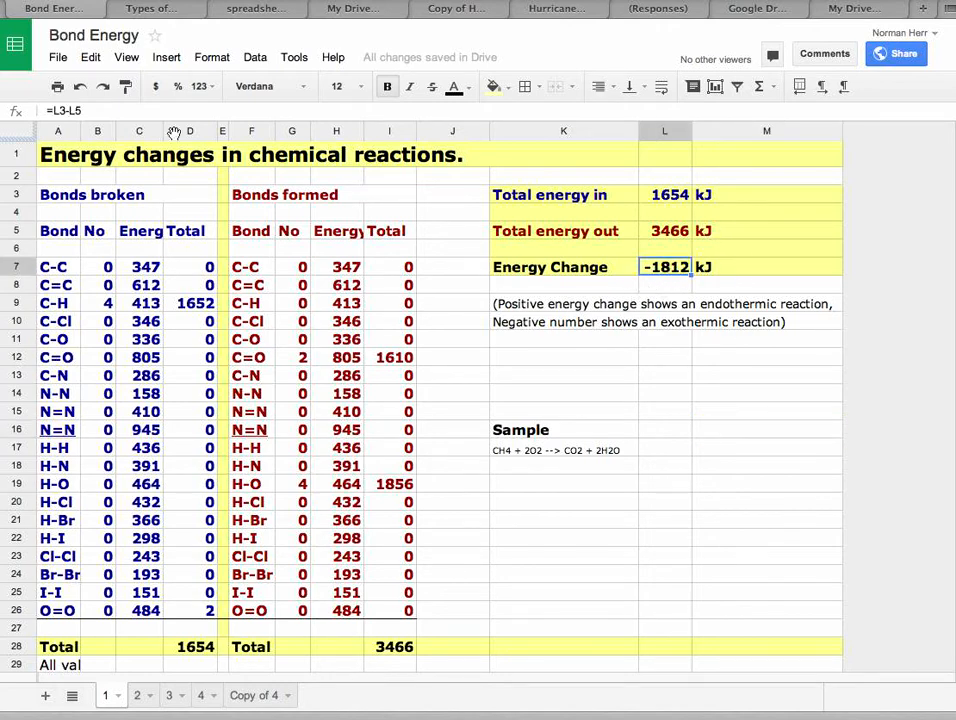
left_click_drag(52, 112, 93, 113)
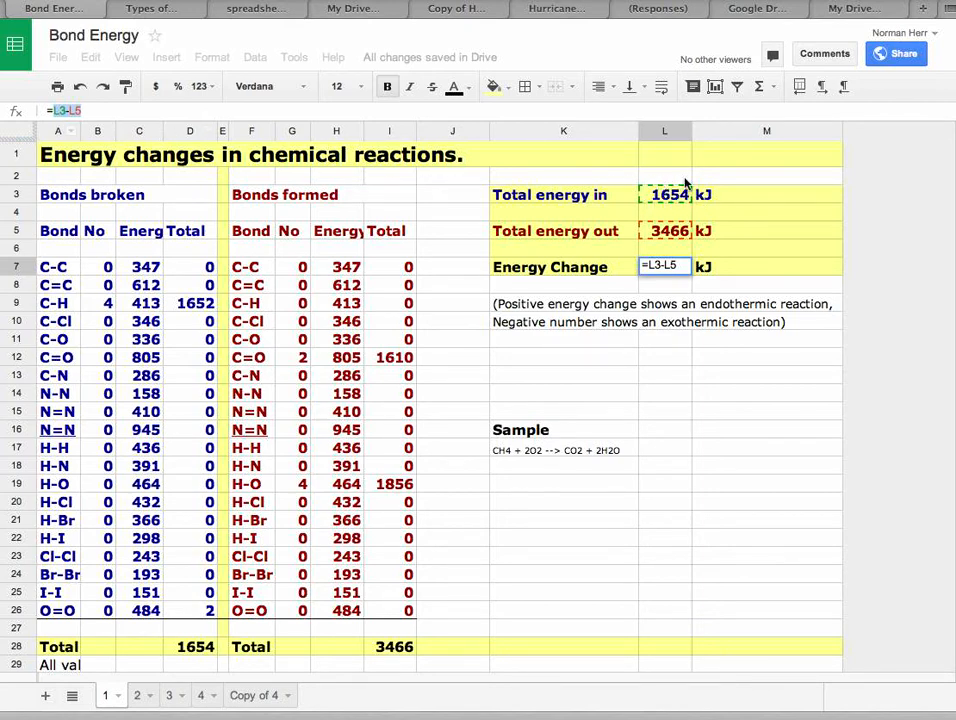
left_click(768, 432)
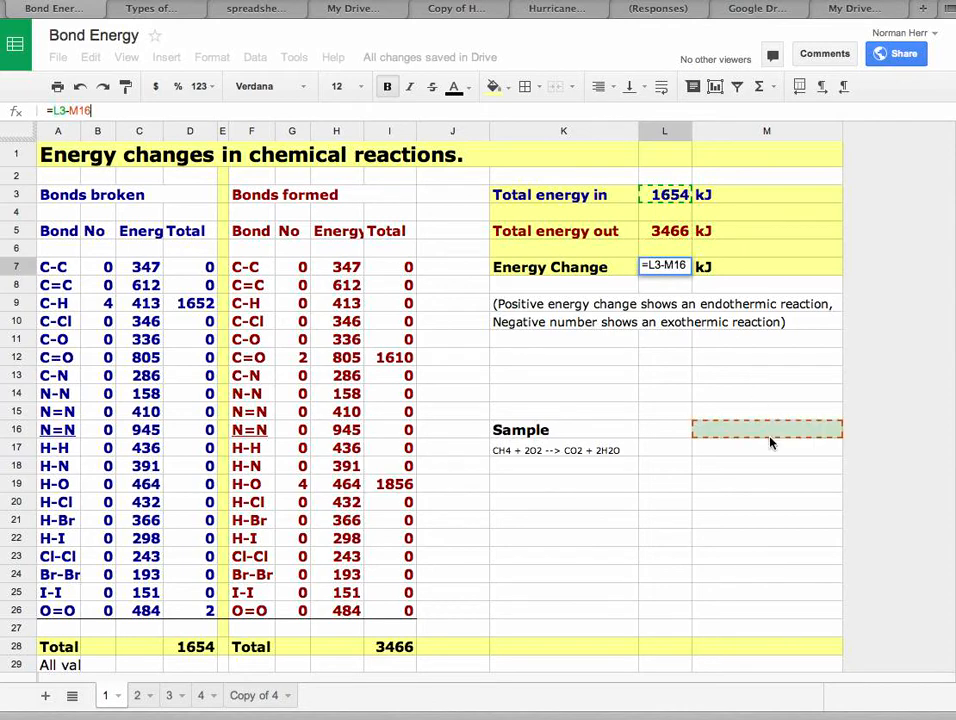
key("Escape")
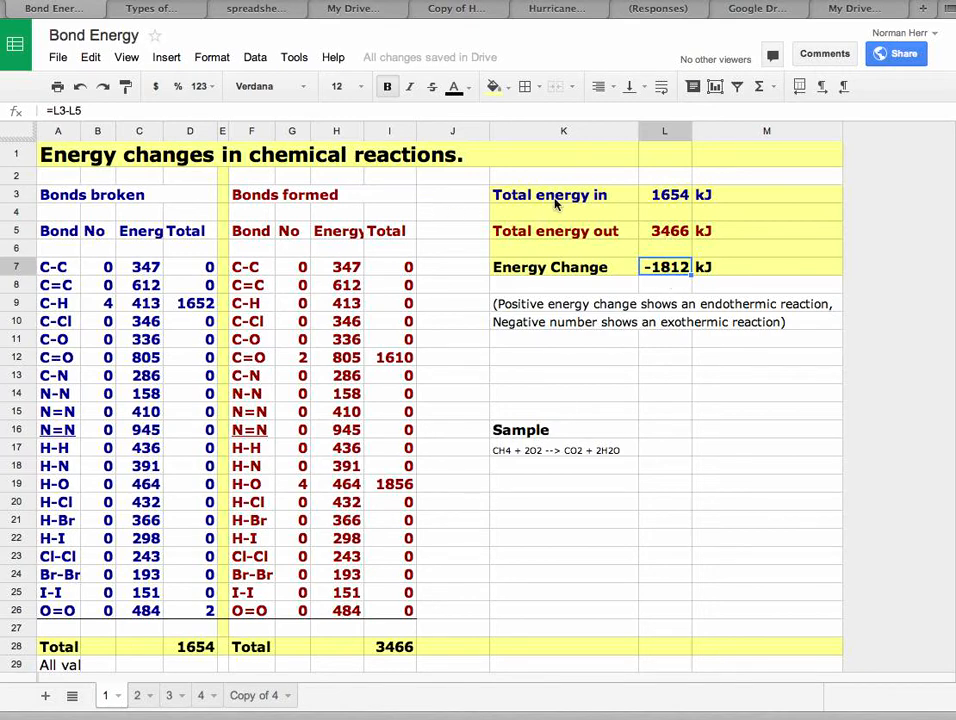
- Inspect the formulas behind the Total energy out value and the Bonds formed total, including the cells they reference
left_click(667, 232)
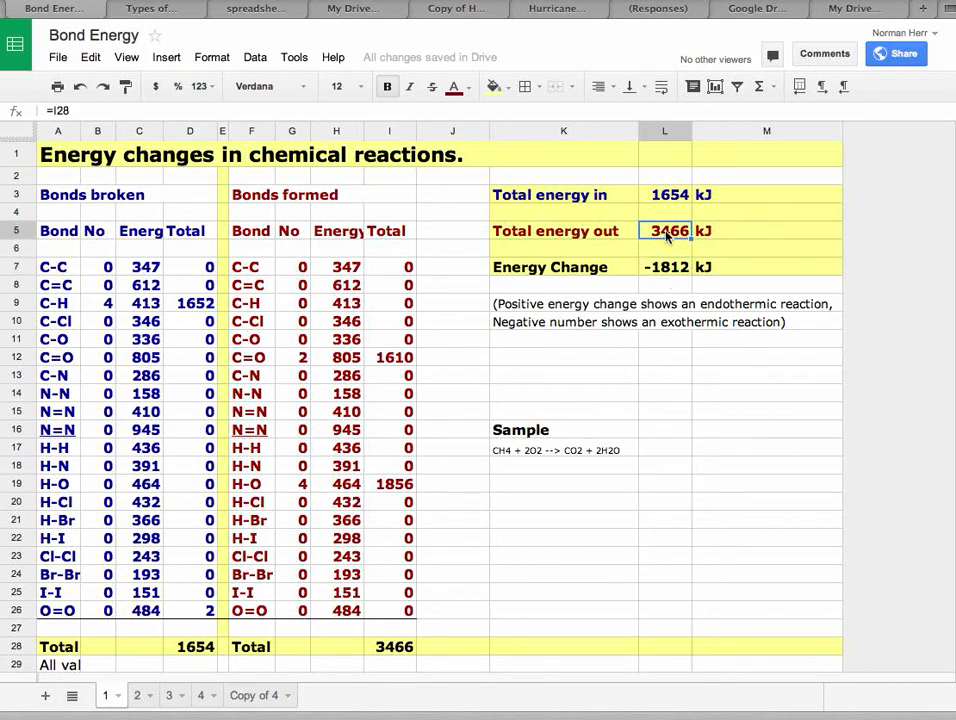
left_click_drag(71, 111, 43, 111)
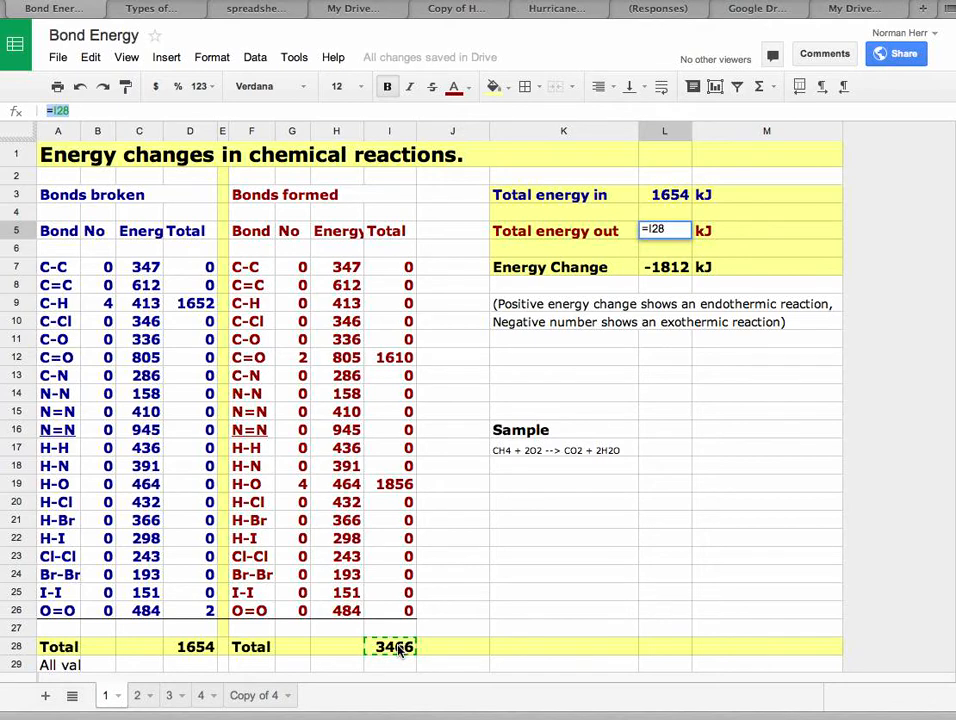
key("Return")
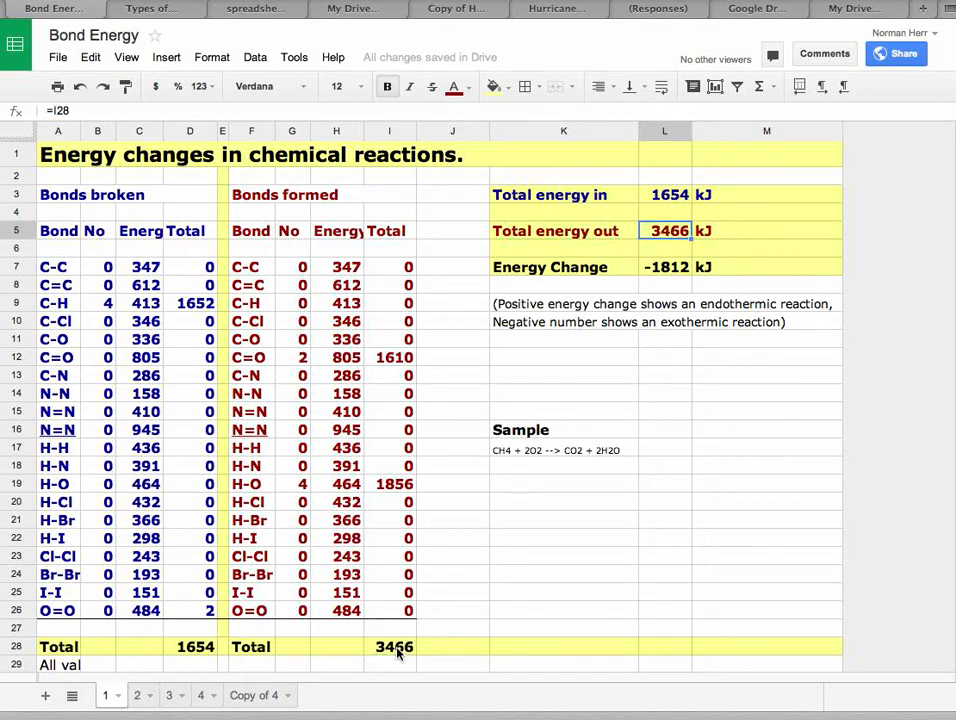
left_click(406, 650)
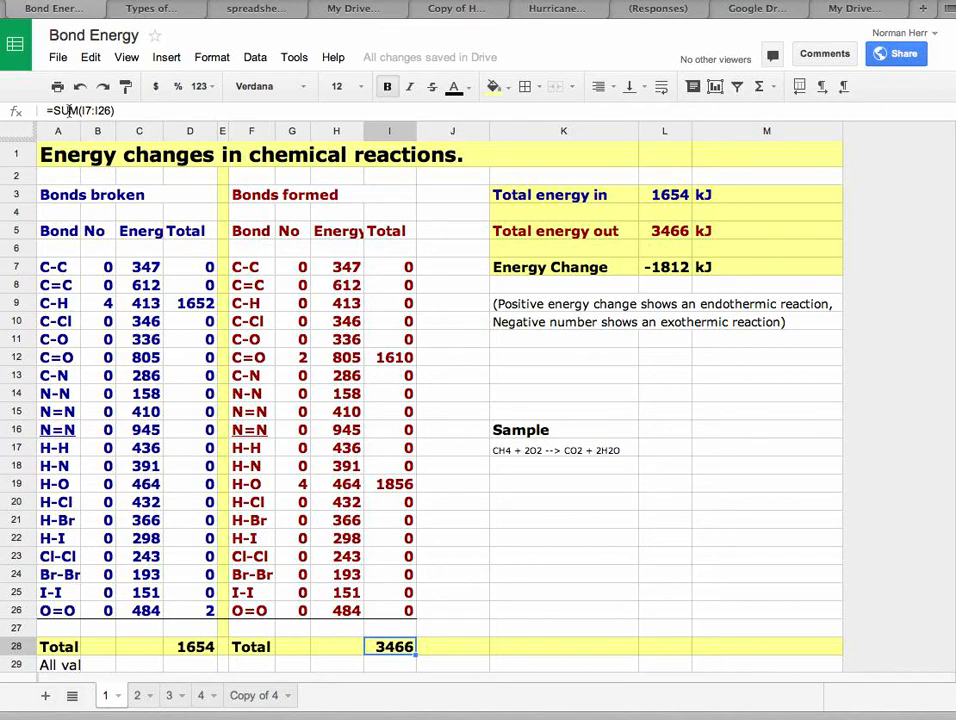
left_click_drag(113, 111, 47, 111)
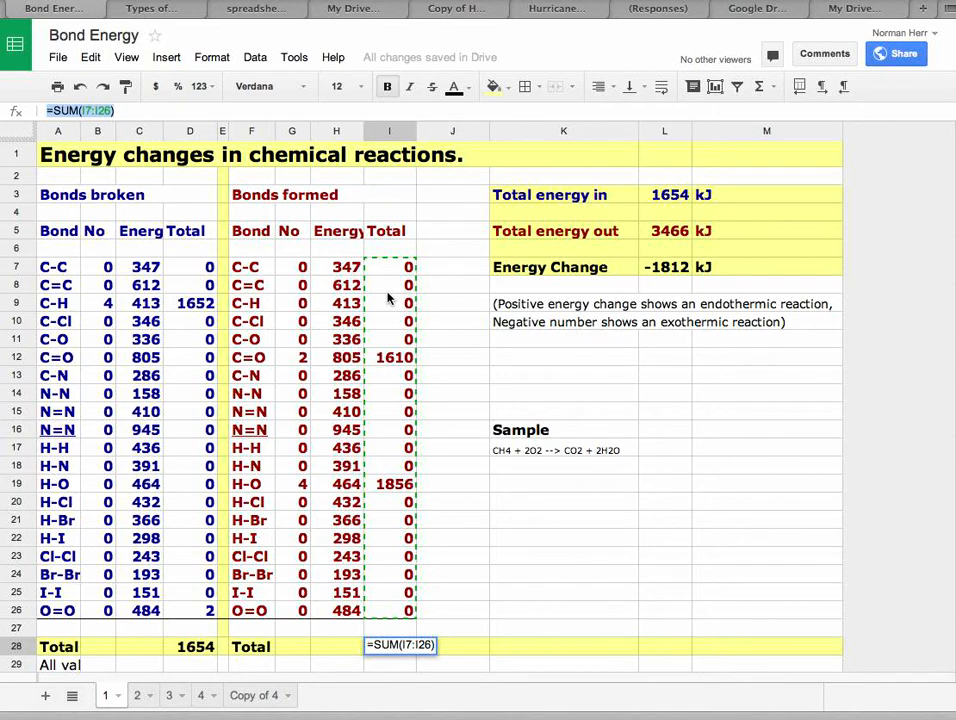
key("Escape")
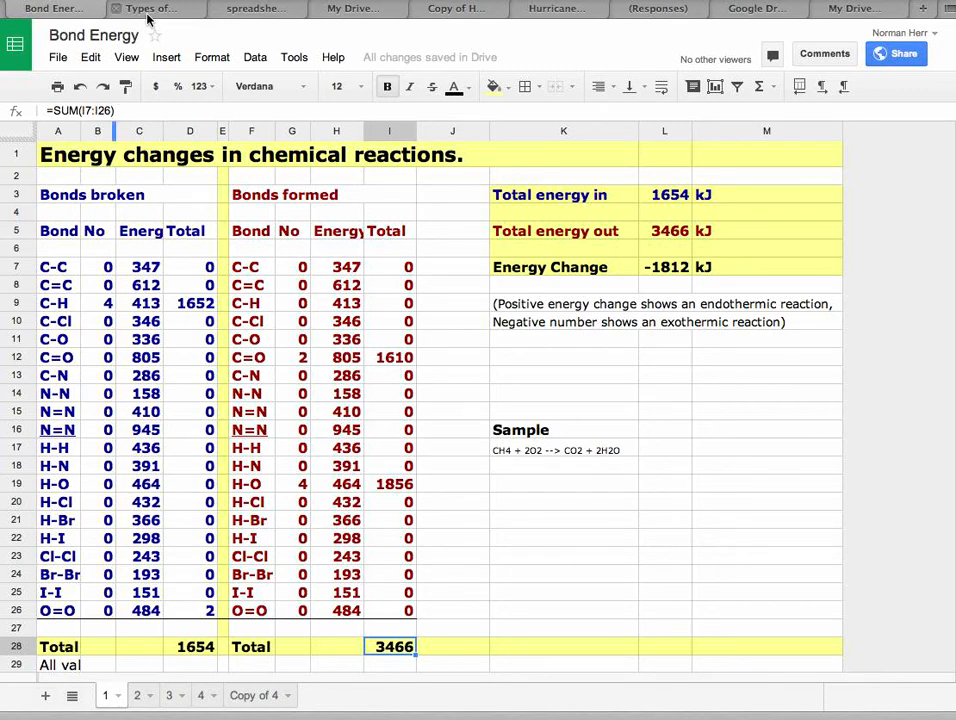
- In the Types of Graphs spreadsheet, examine the hi-low, area, bar, column, stacked column, Pareto and pie charts one after another
left_click(147, 10)
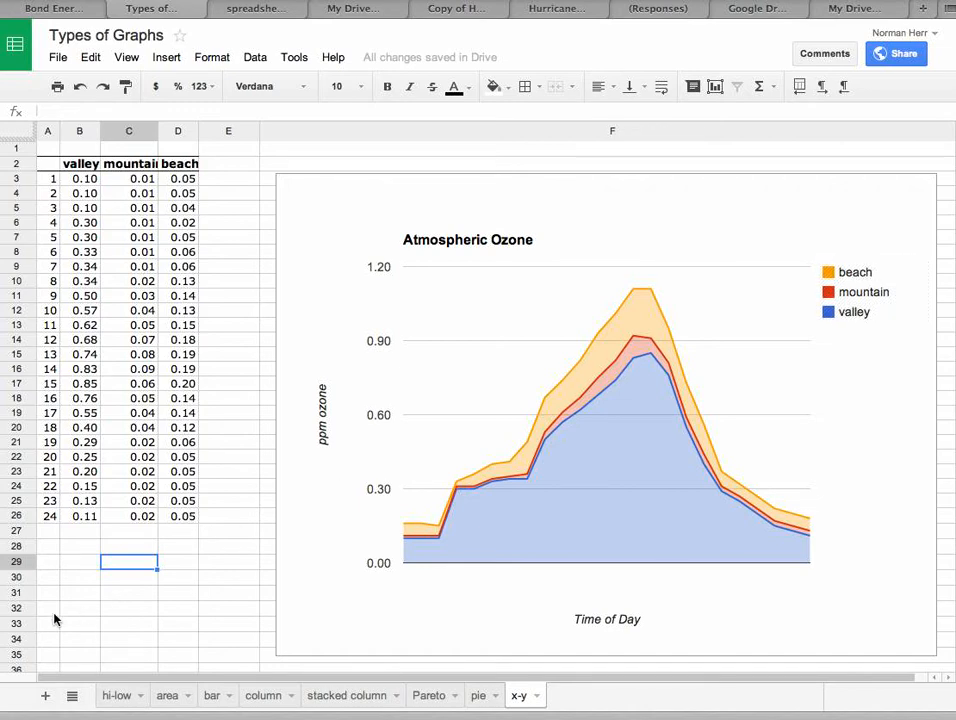
left_click(118, 696)
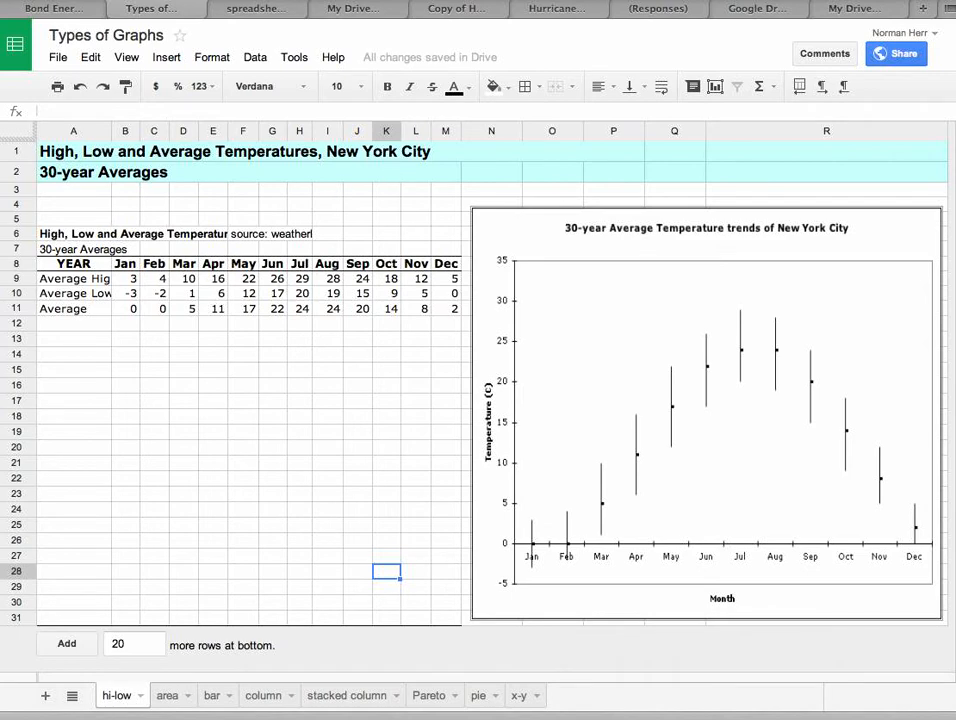
left_click(172, 697)
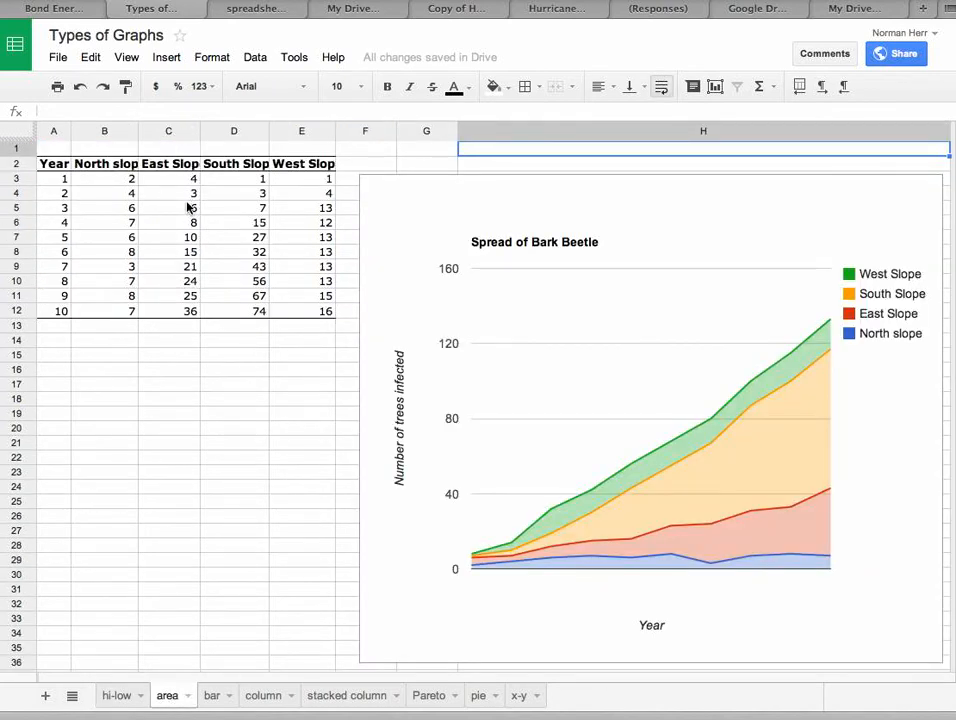
left_click(217, 697)
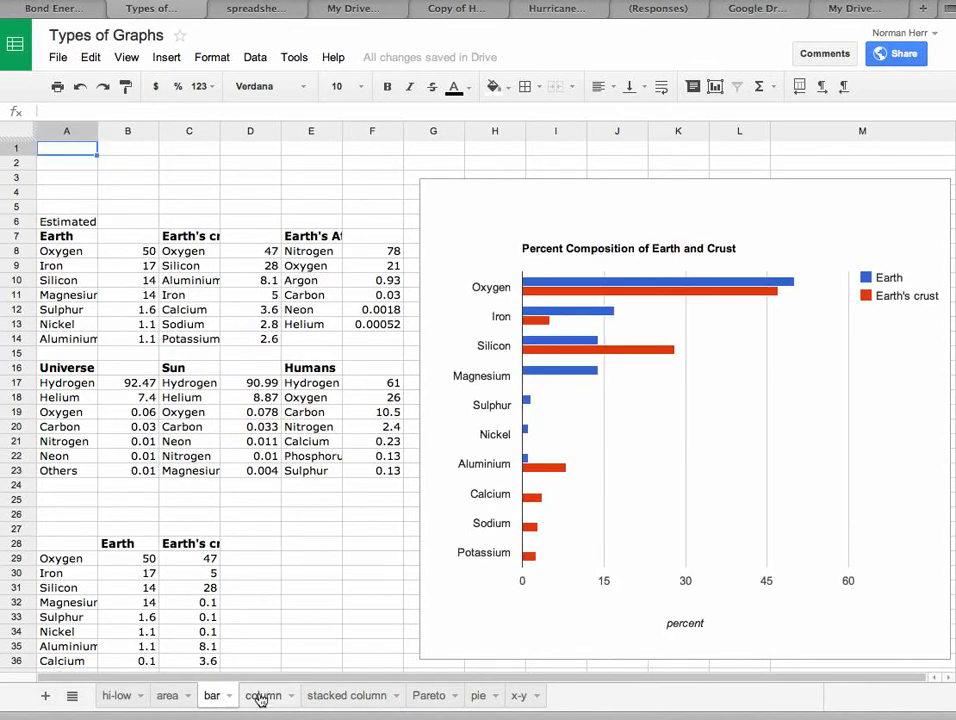
left_click(261, 697)
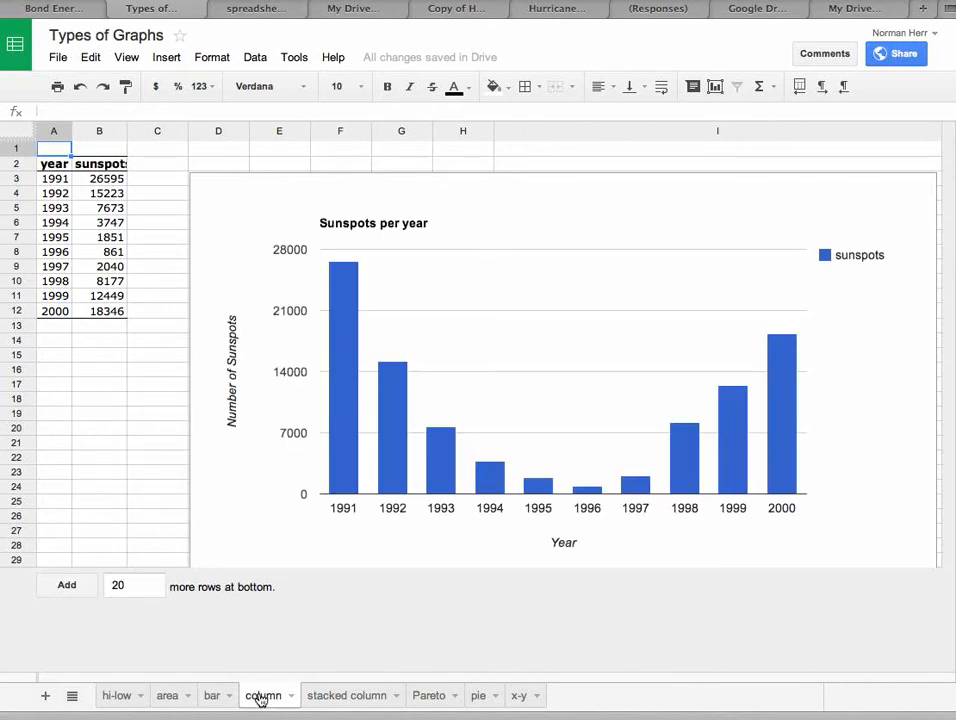
left_click(339, 697)
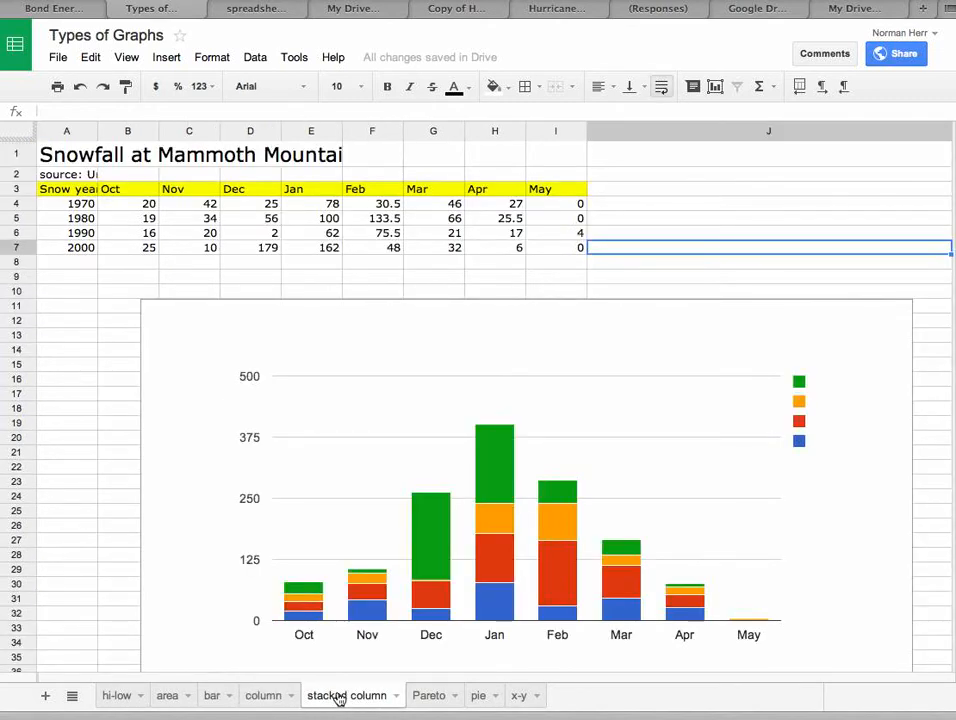
left_click(431, 697)
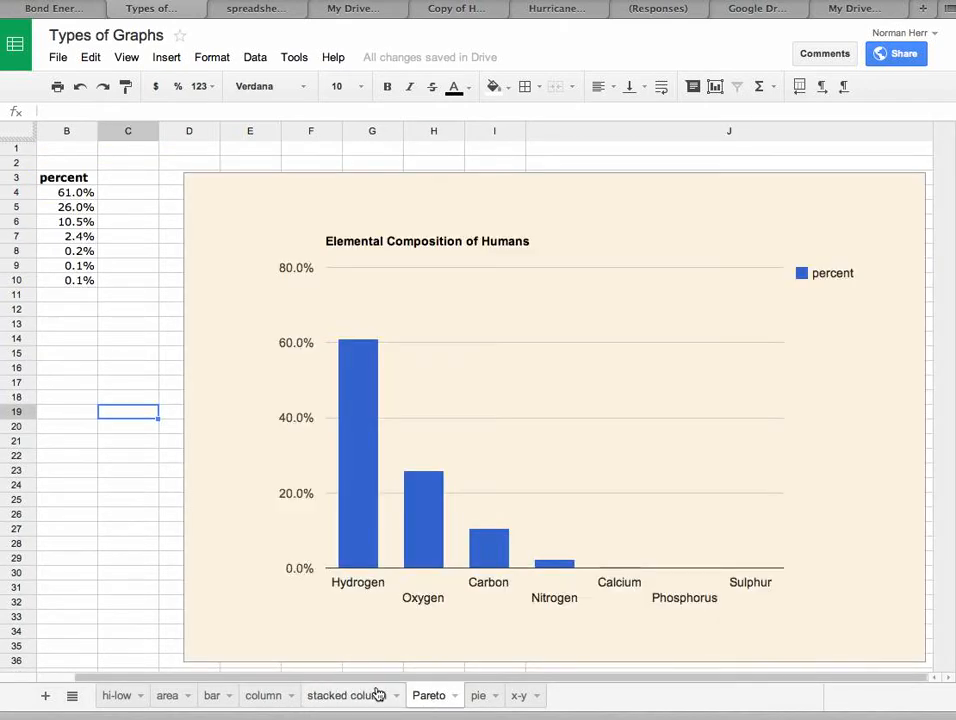
left_click(479, 696)
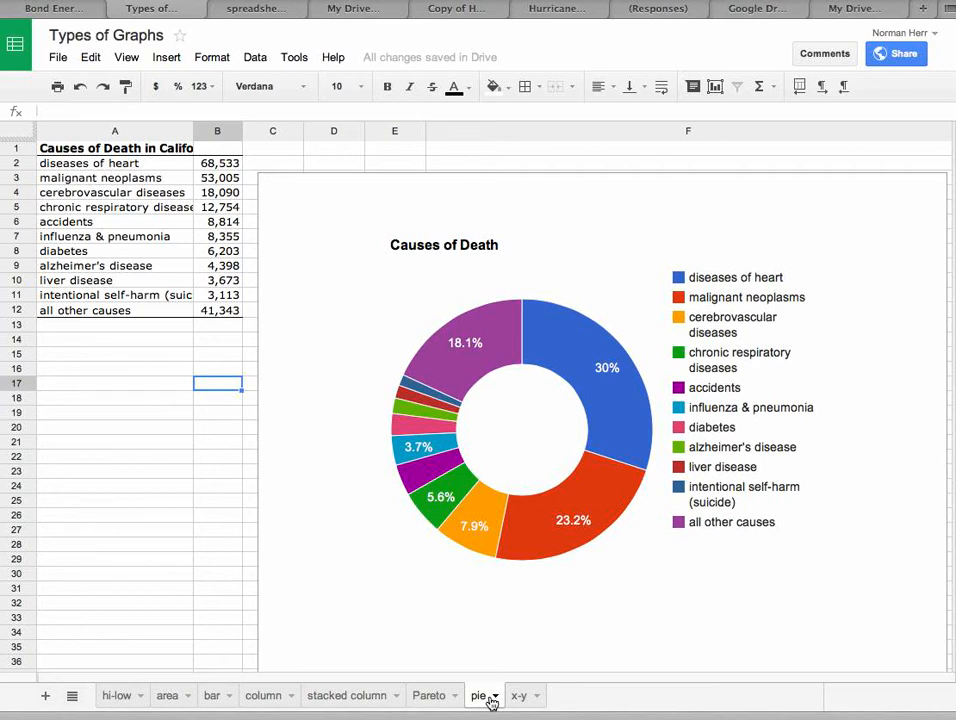
- View the diagram of the form and spreadsheet workflow, and show the file types that can be created in Google Drive
left_click(258, 12)
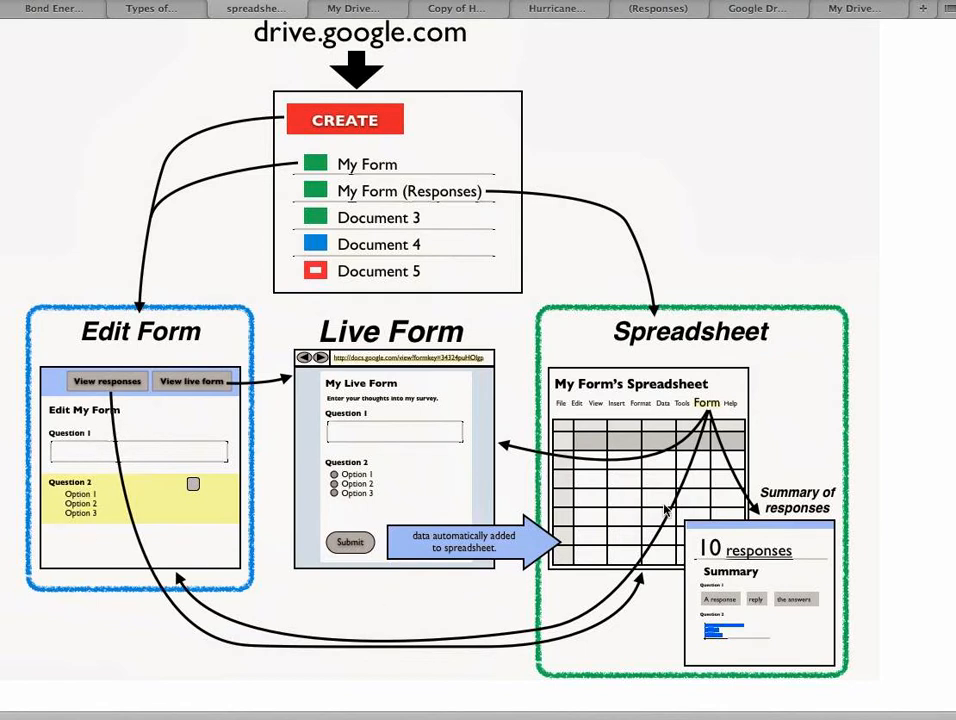
left_click(366, 11)
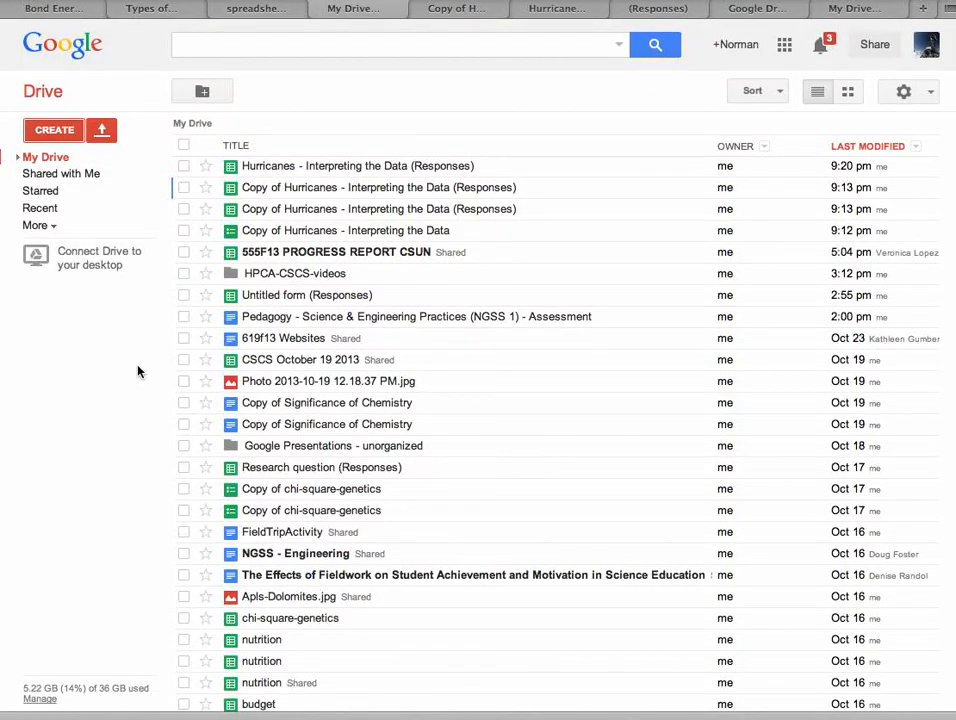
left_click(54, 137)
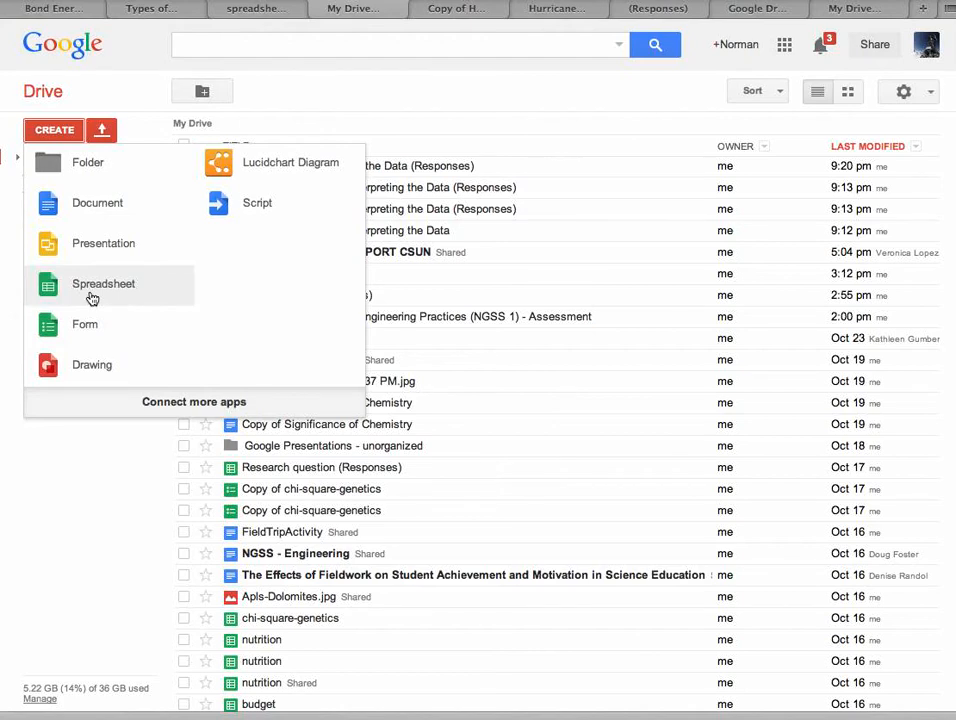
- Switch to the Copy of Hurricanes - Interpreting the Data form in Google Forms and look over its questions, images and title
left_click(476, 10)
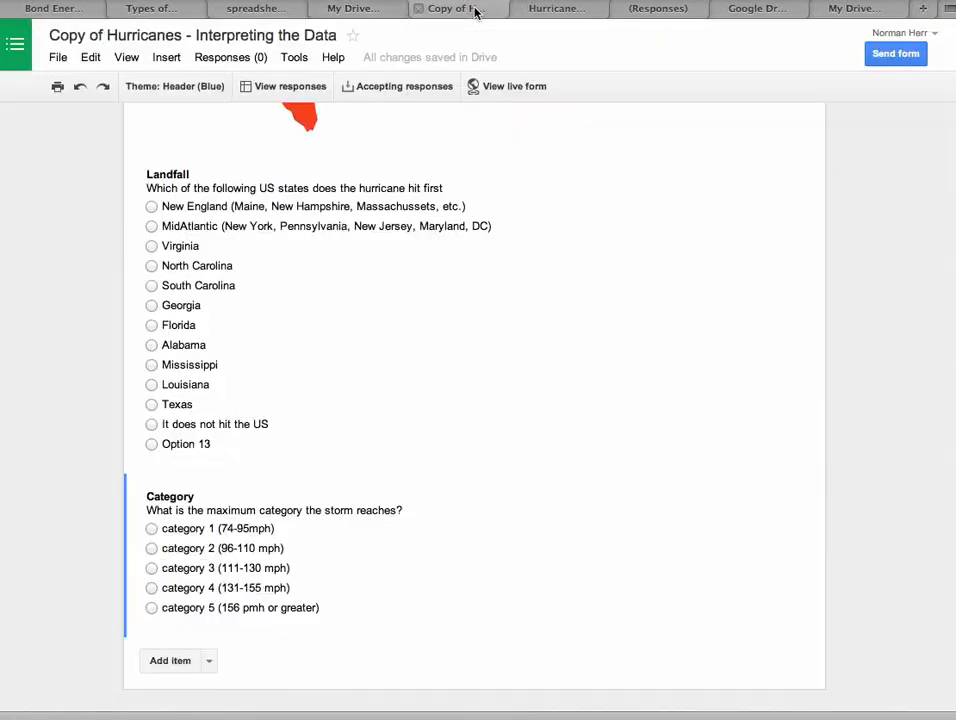
scroll(559, 302, "up", 10)
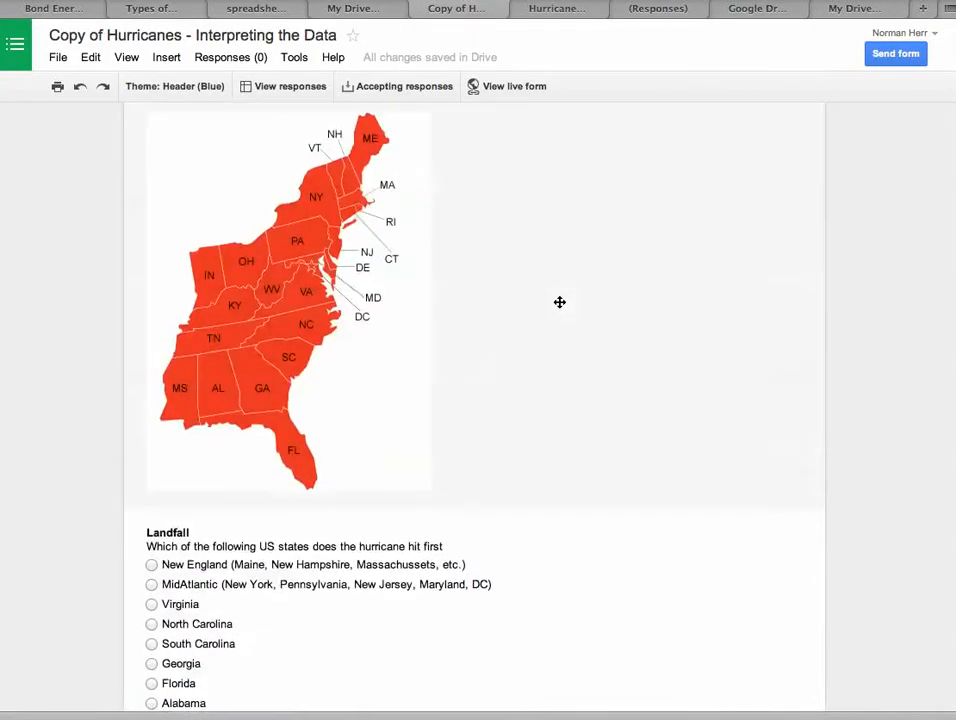
scroll(559, 302, "up", 10)
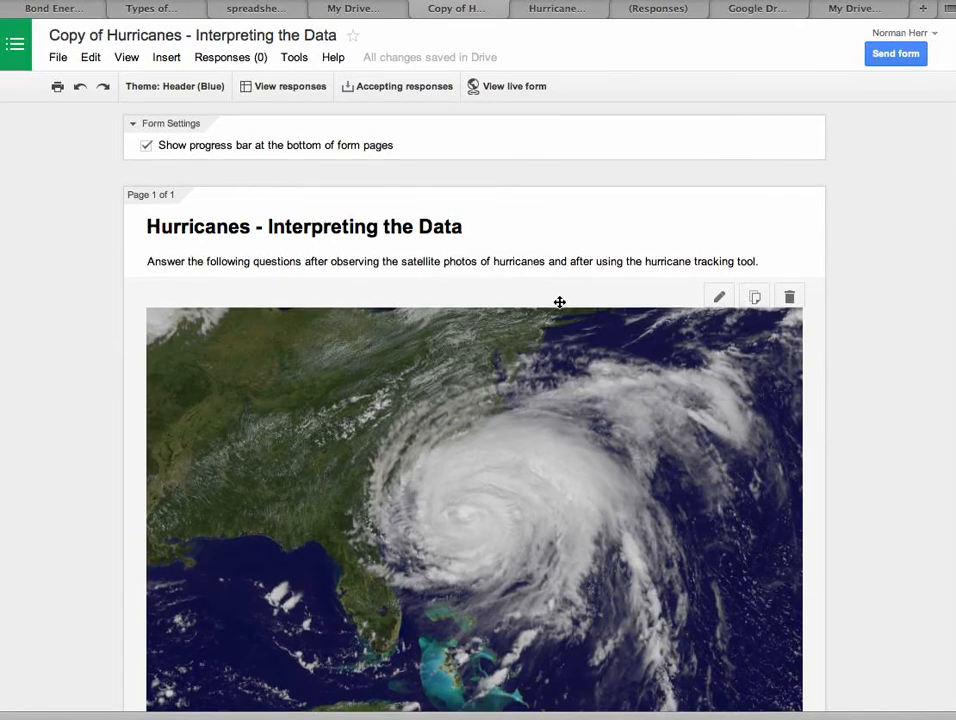
scroll(559, 302, "down", 2)
scroll(559, 302, "down", 4)
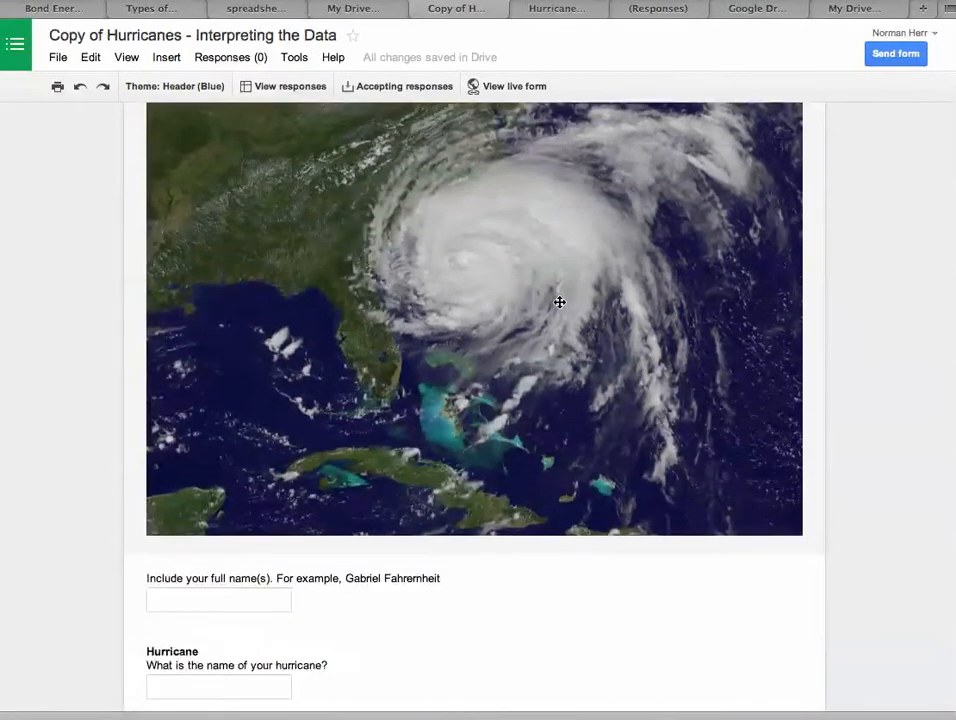
scroll(559, 301, "up", 4)
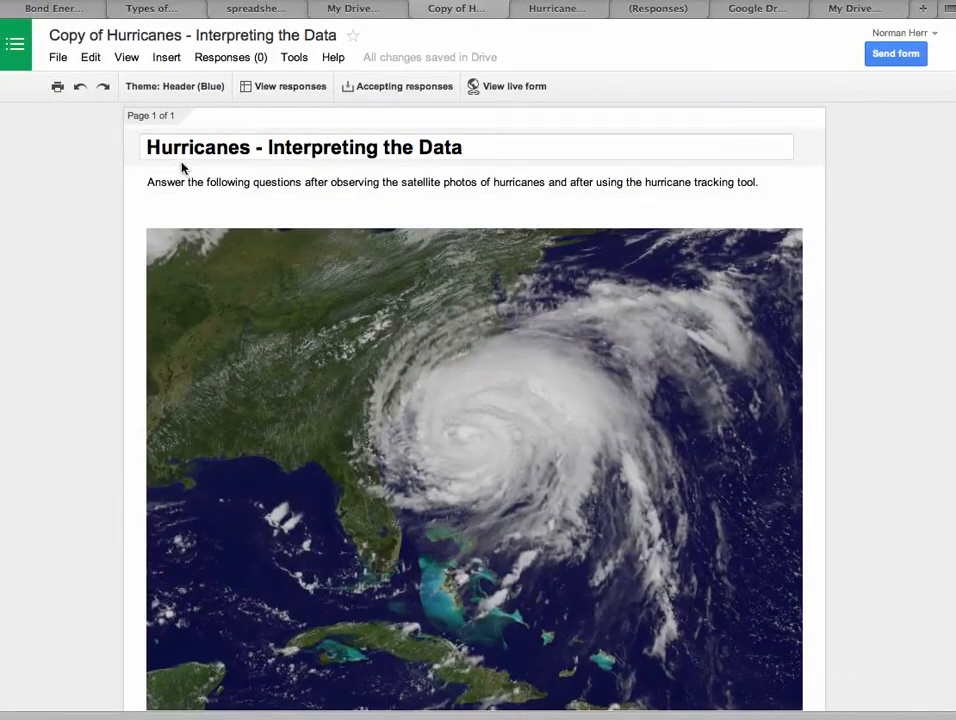
- Look over the form's hurricane image and its name, hurricane, year, gender, month, spin direction, eye and highest speed questions
scroll(291, 235, "down", 7)
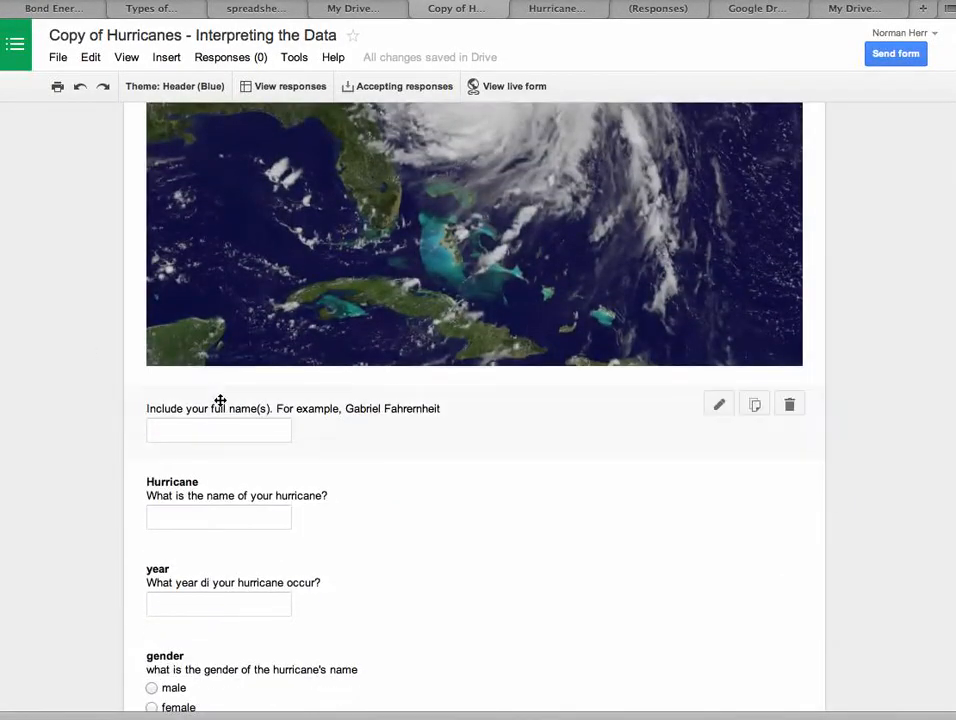
scroll(329, 420, "down", 1)
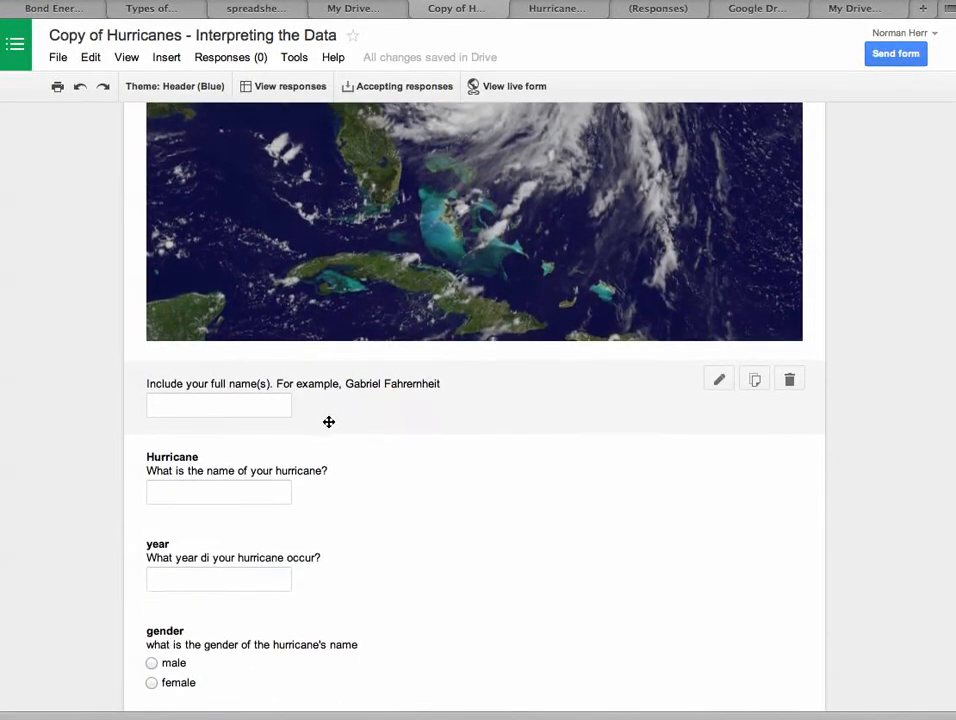
scroll(329, 422, "down", 2)
scroll(329, 422, "down", 7)
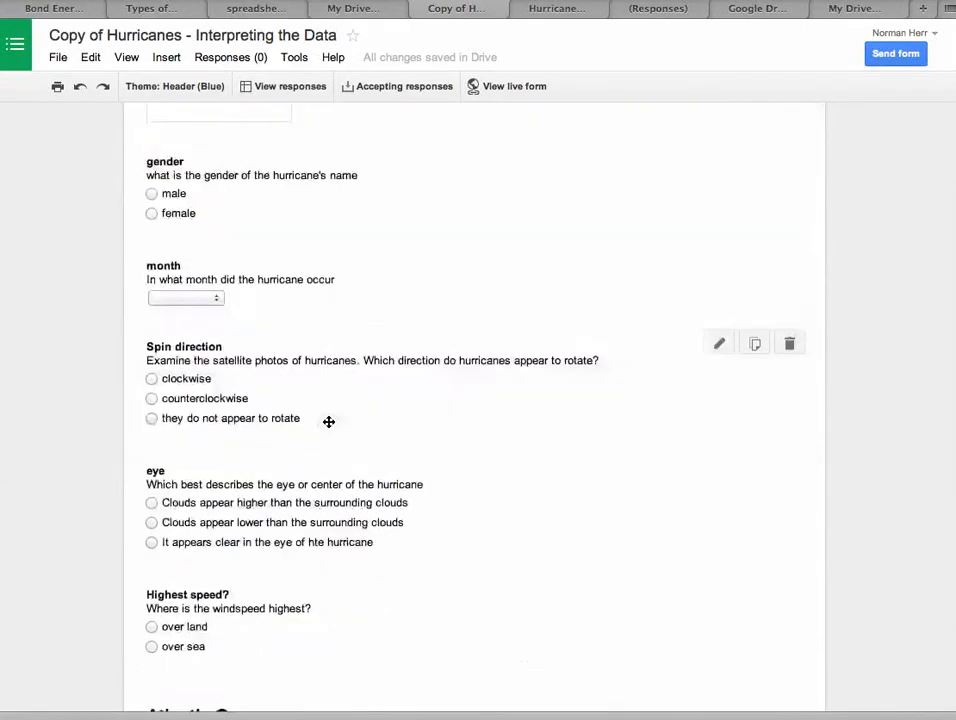
scroll(329, 422, "up", 12)
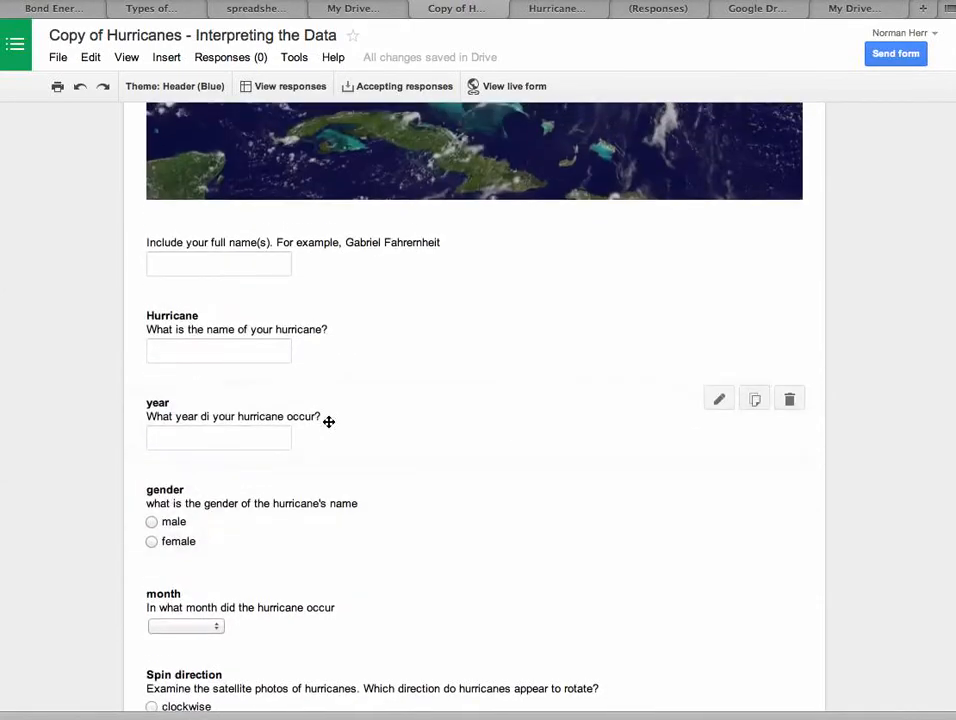
scroll(329, 422, "up", 3)
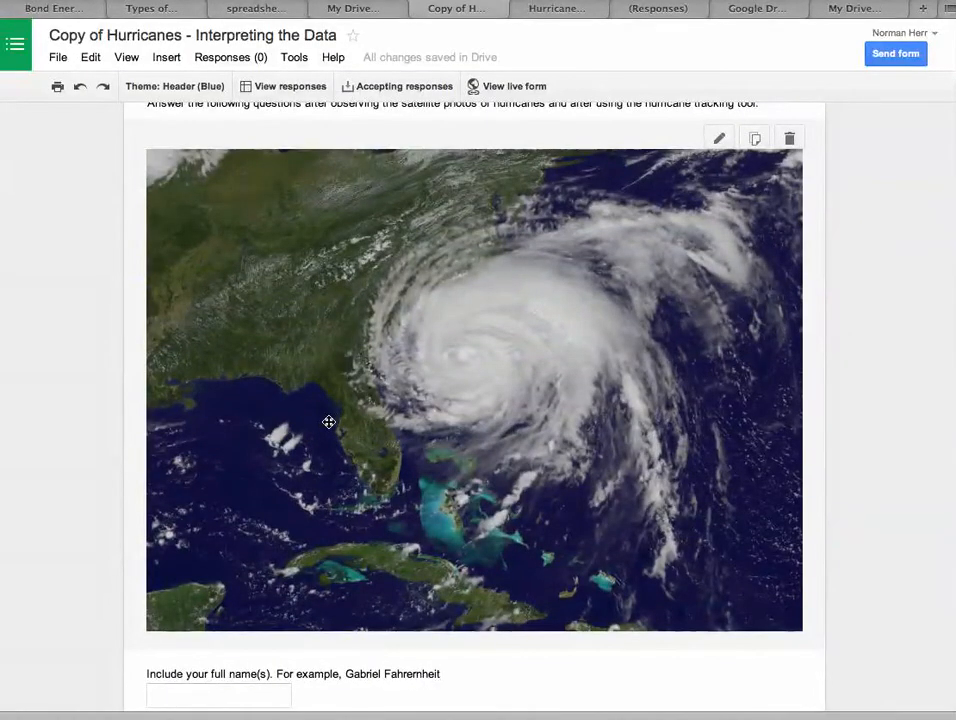
- Add a text question titled "Name" at the end of the form, after the Category question
scroll(329, 422, "down", 20)
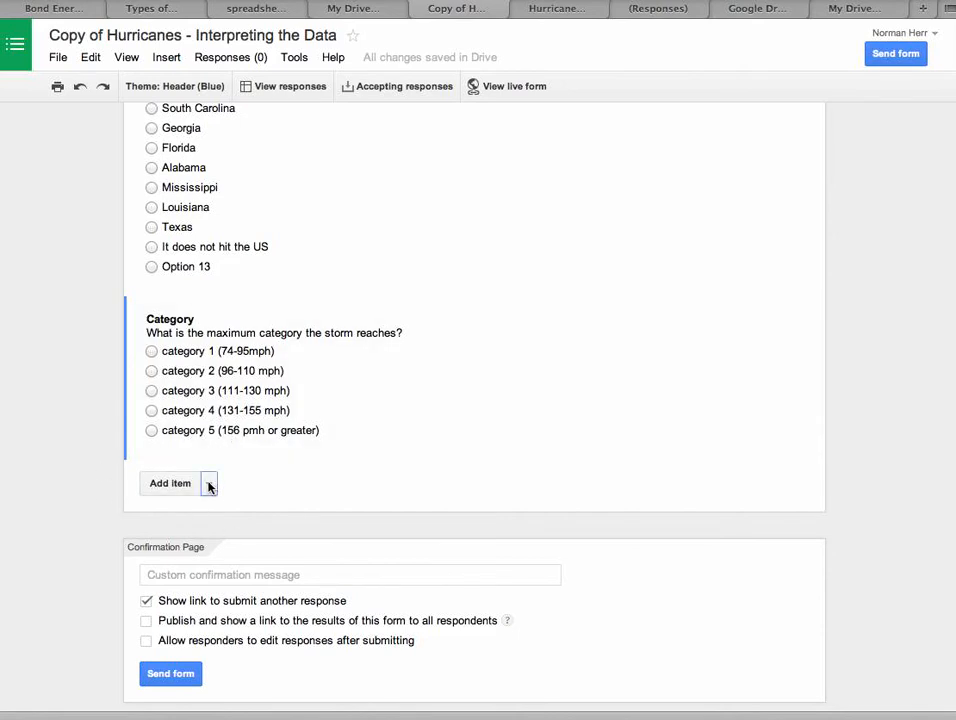
left_click(209, 485)
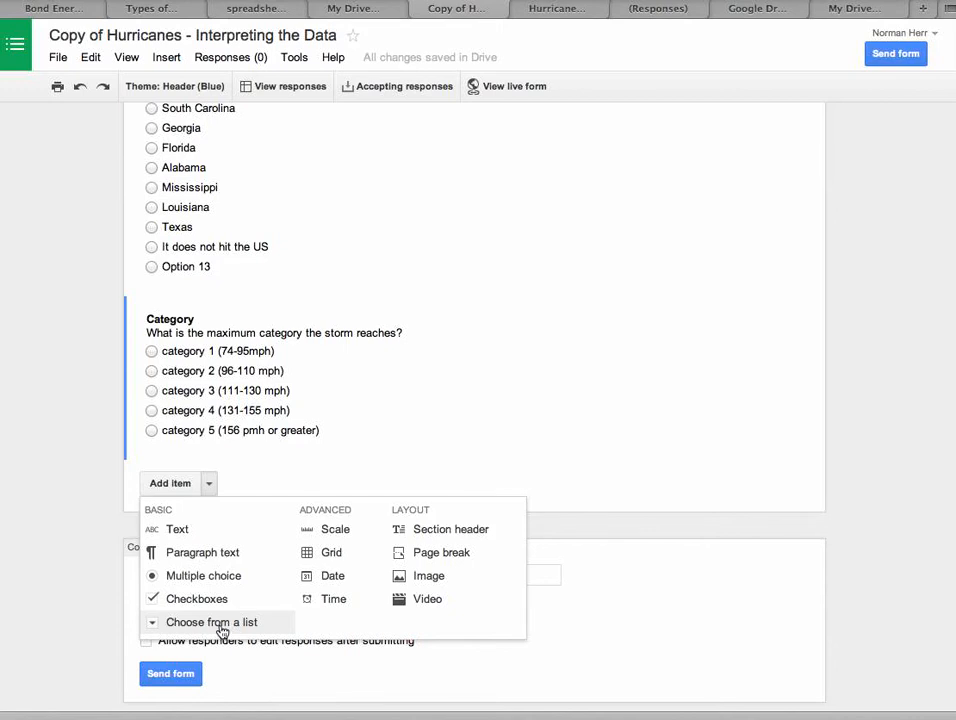
left_click(180, 530)
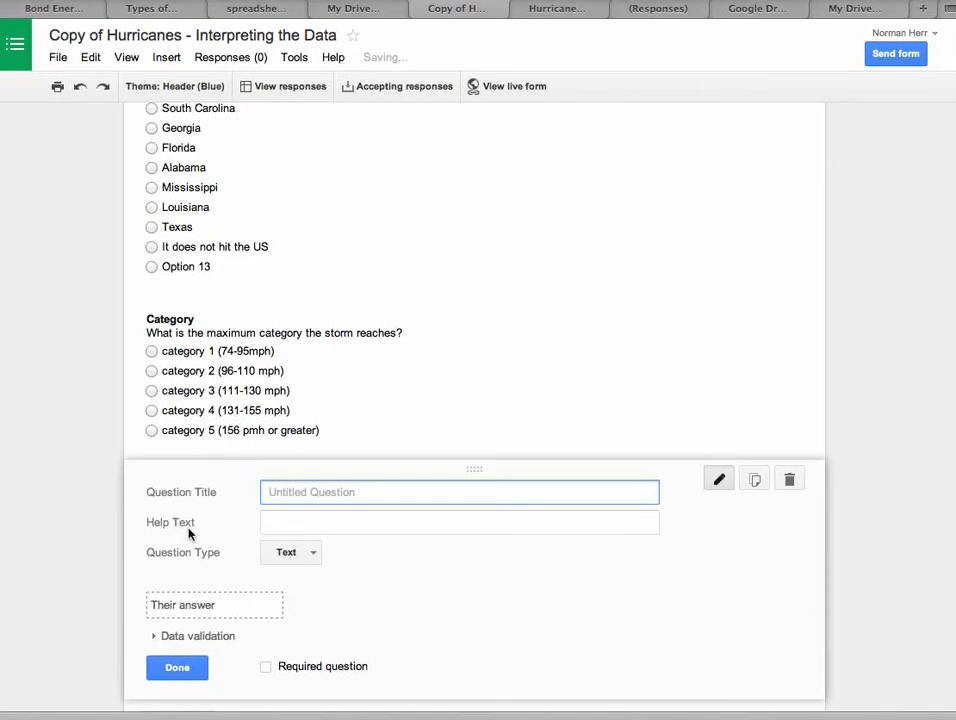
type("Name")
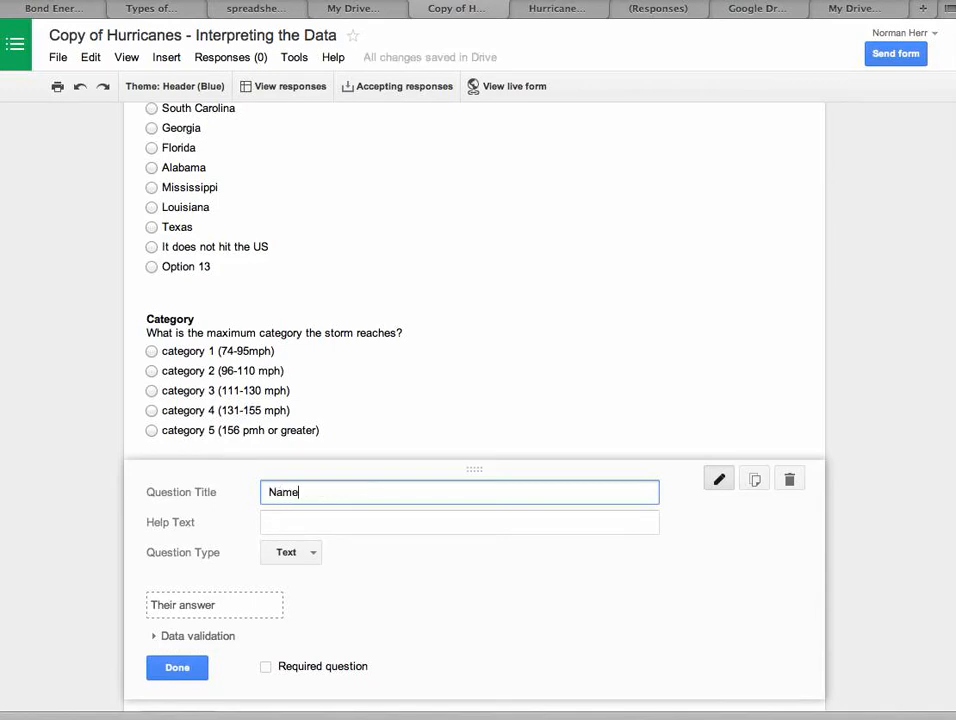
- Give the Name question the help text "What is your name?" and finish editing it
left_click(283, 521)
type("Whgat")
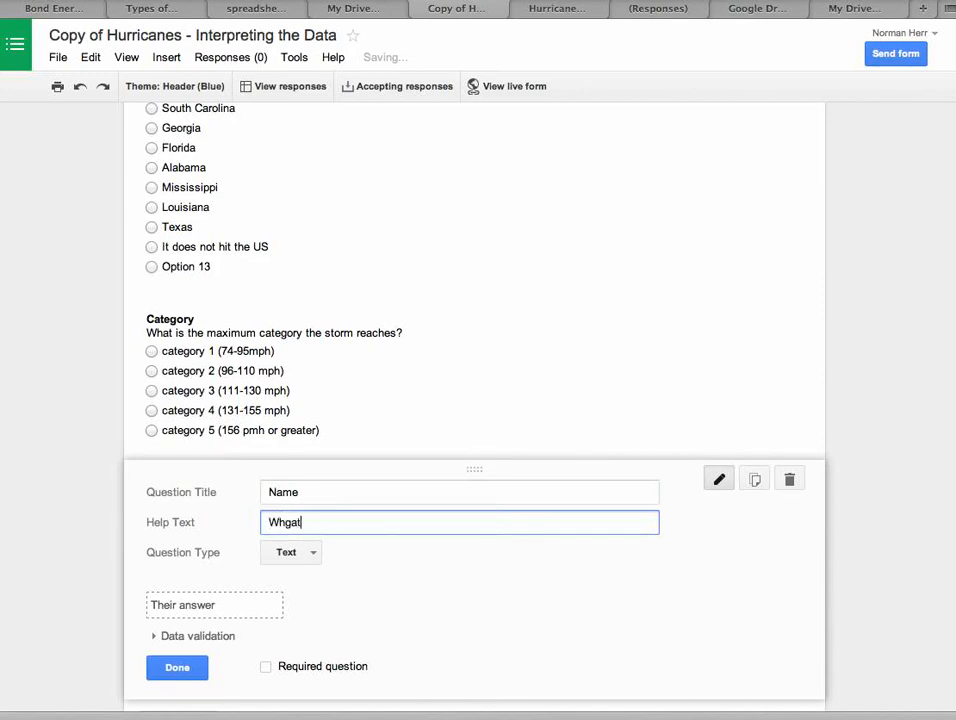
key("BackSpace")
key("BackSpace")
key("BackSpace")
type("at ")
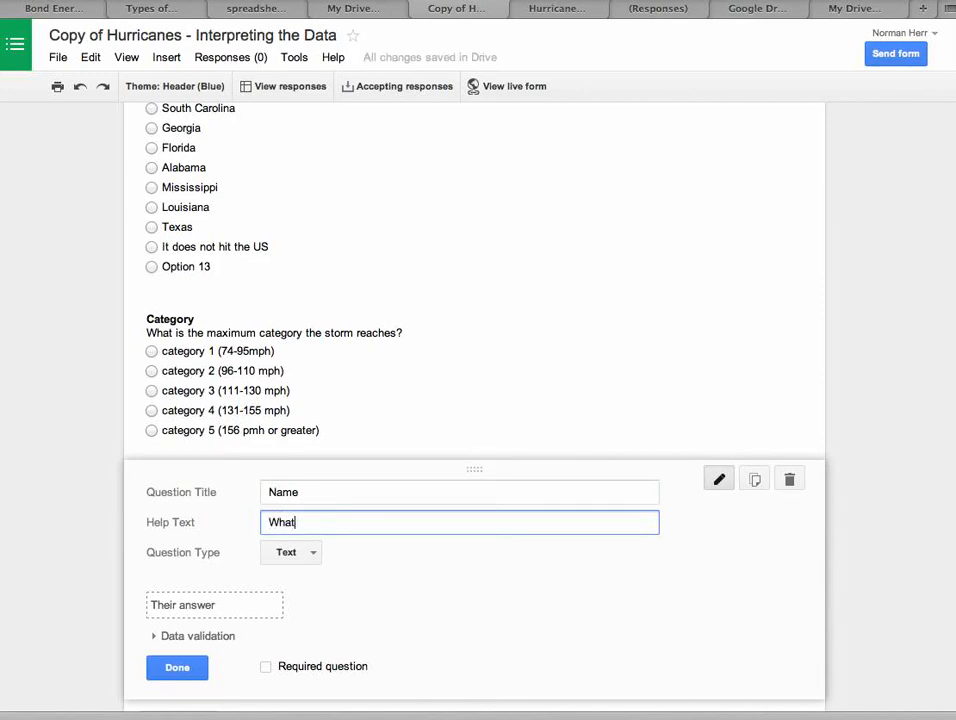
type("is your name?")
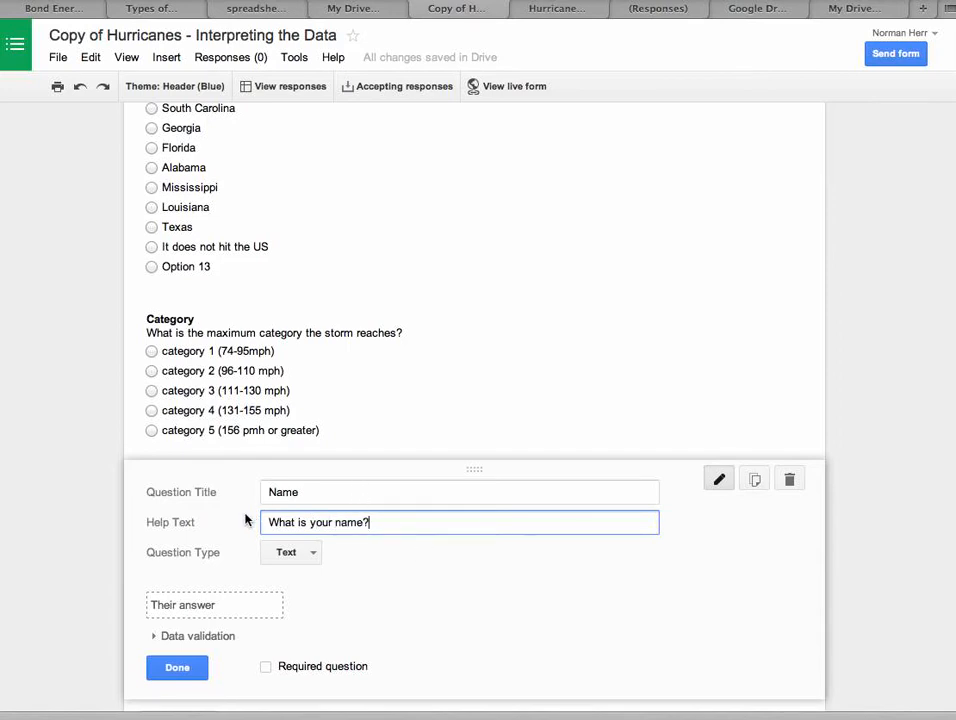
double_click(269, 490)
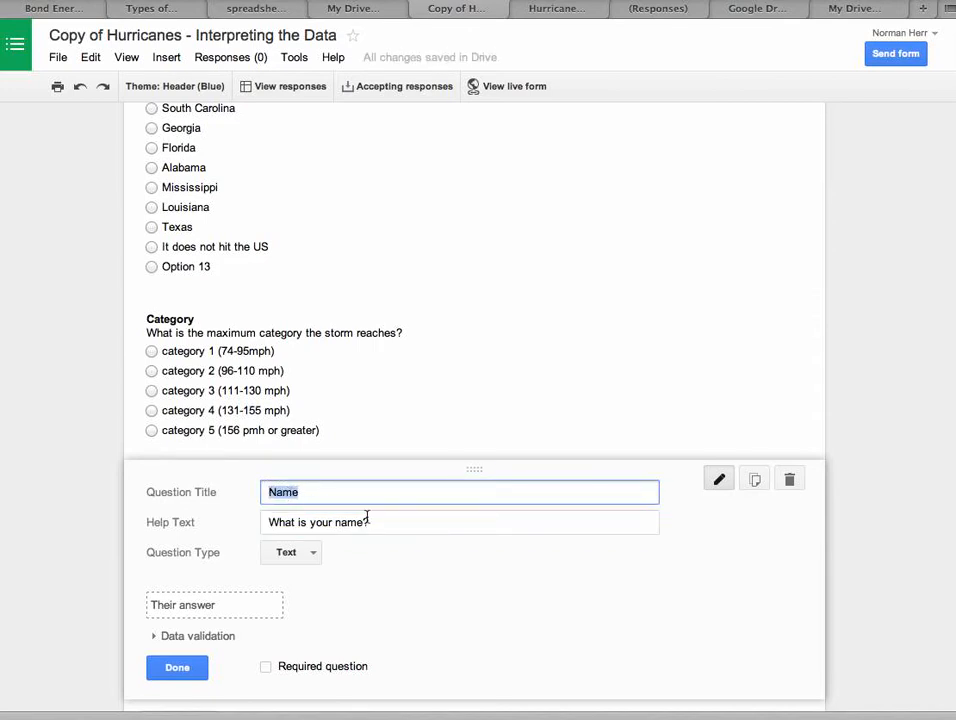
left_click_drag(369, 521, 250, 517)
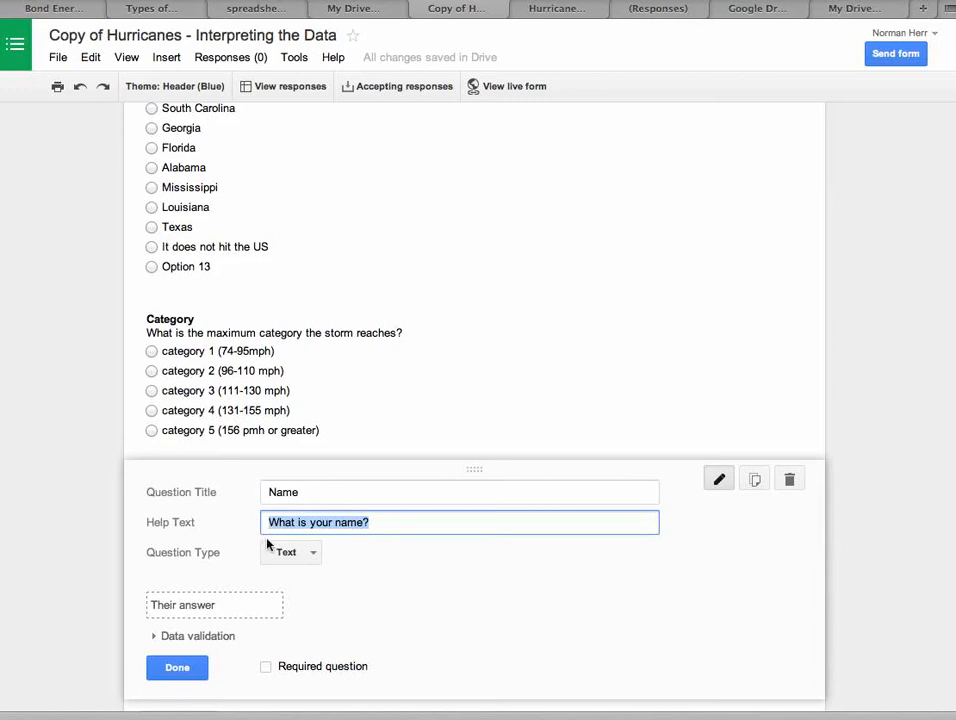
left_click(176, 668)
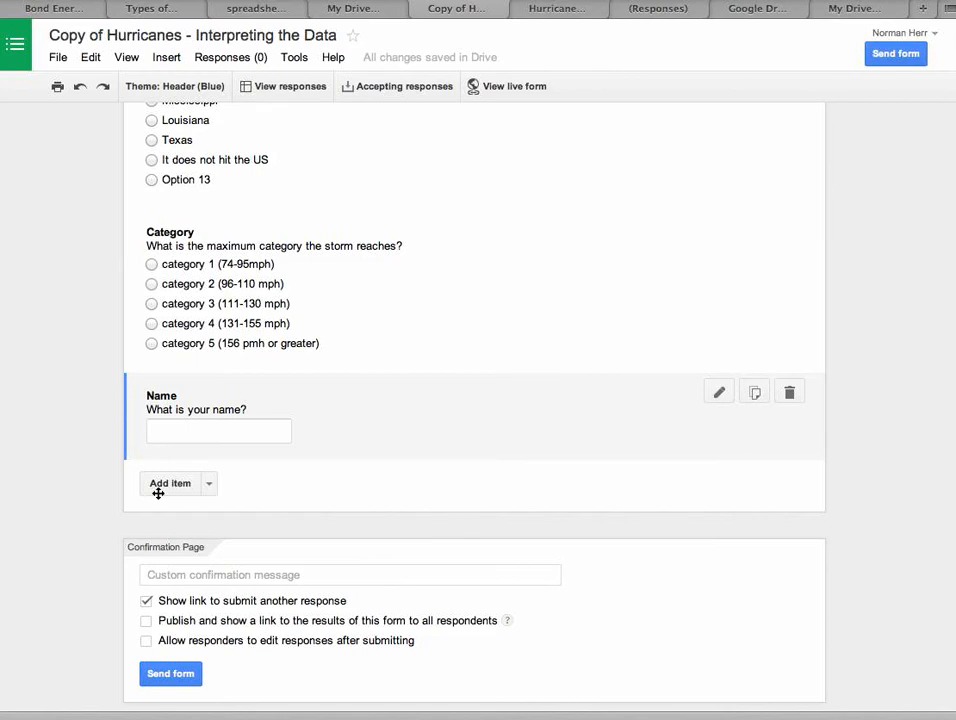
- Add a paragraph text question titled "Write an essay about hurricanes" below the Name question and finish editing it
left_click(209, 484)
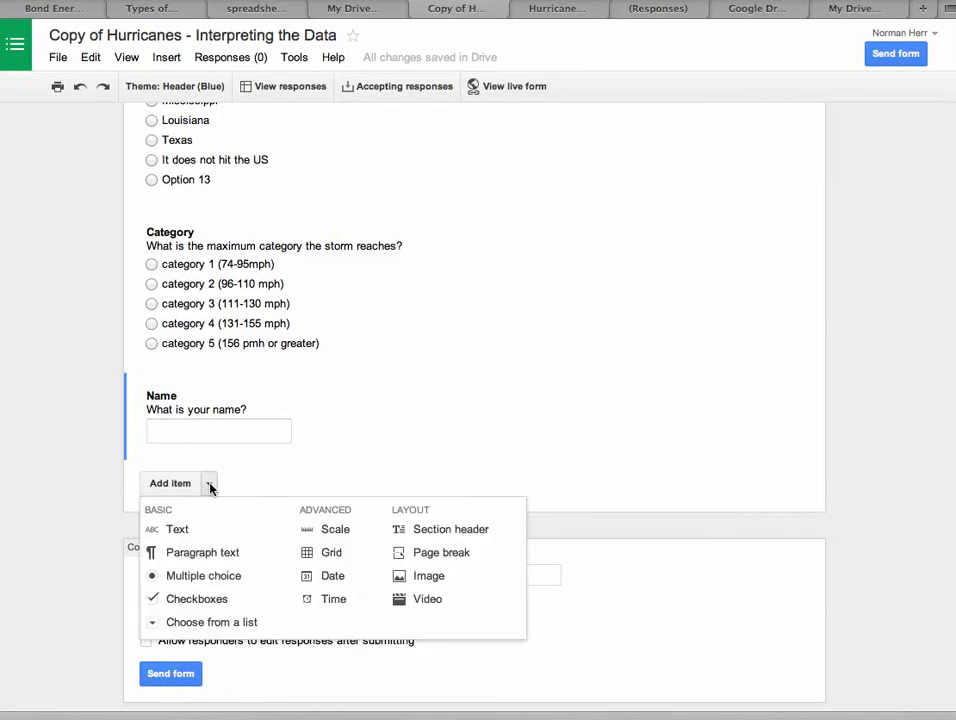
left_click(191, 557)
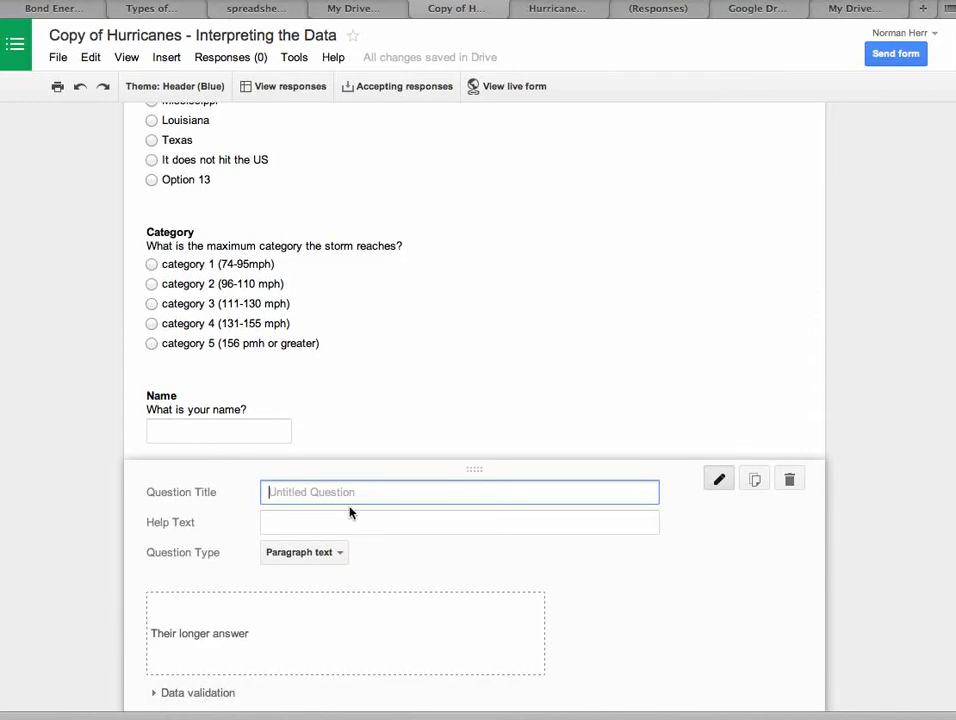
type("Write an essay about hurricanes")
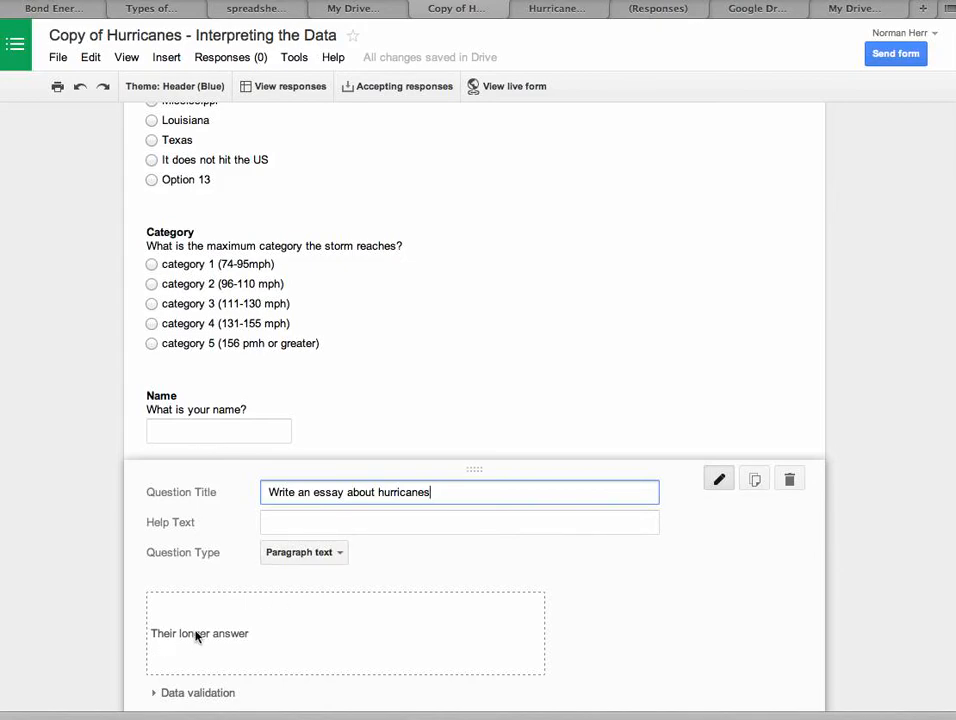
scroll(433, 596, "up", 1)
scroll(433, 590, "down", 4)
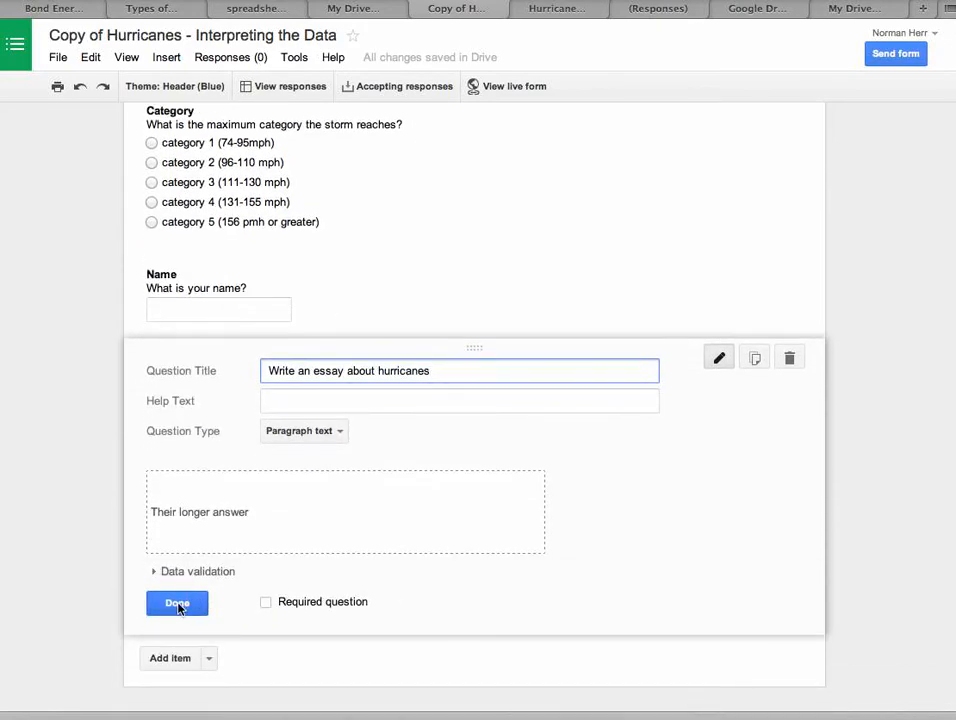
left_click(181, 603)
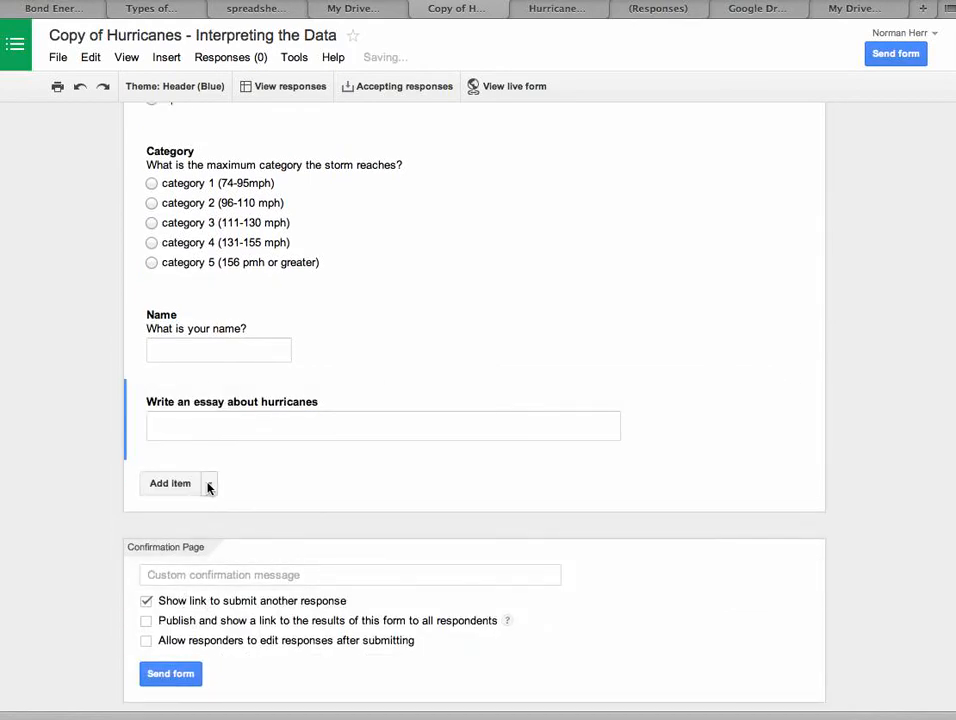
- Add a multiple choice question titled "Occurance" with the help text "Where do hurricanes frequently occur" below the essay question
left_click(209, 485)
left_click(189, 577)
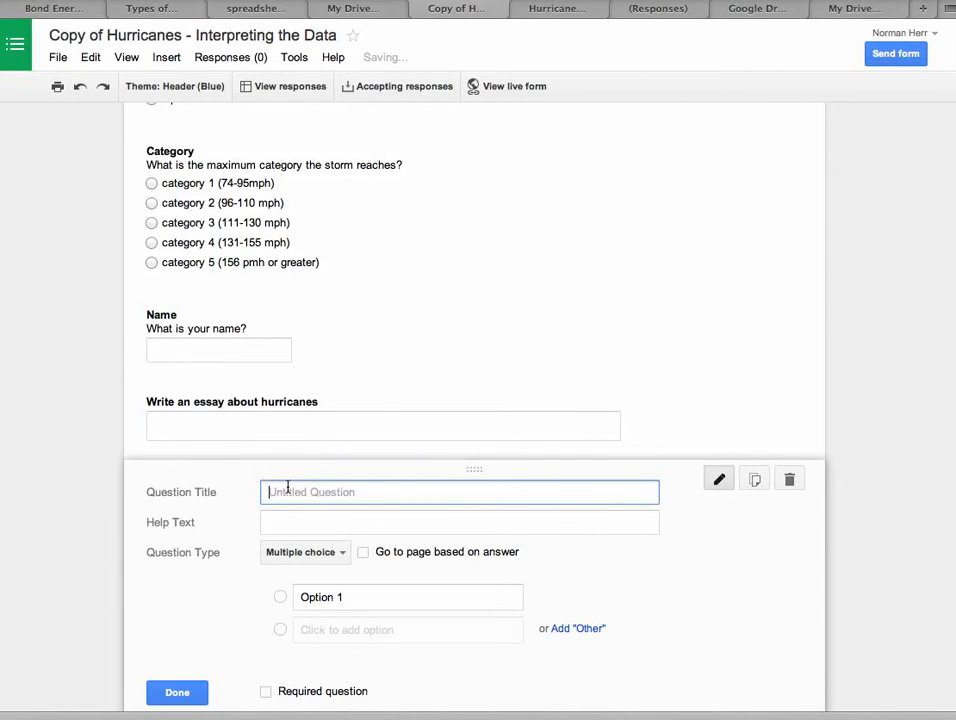
type("Occurance")
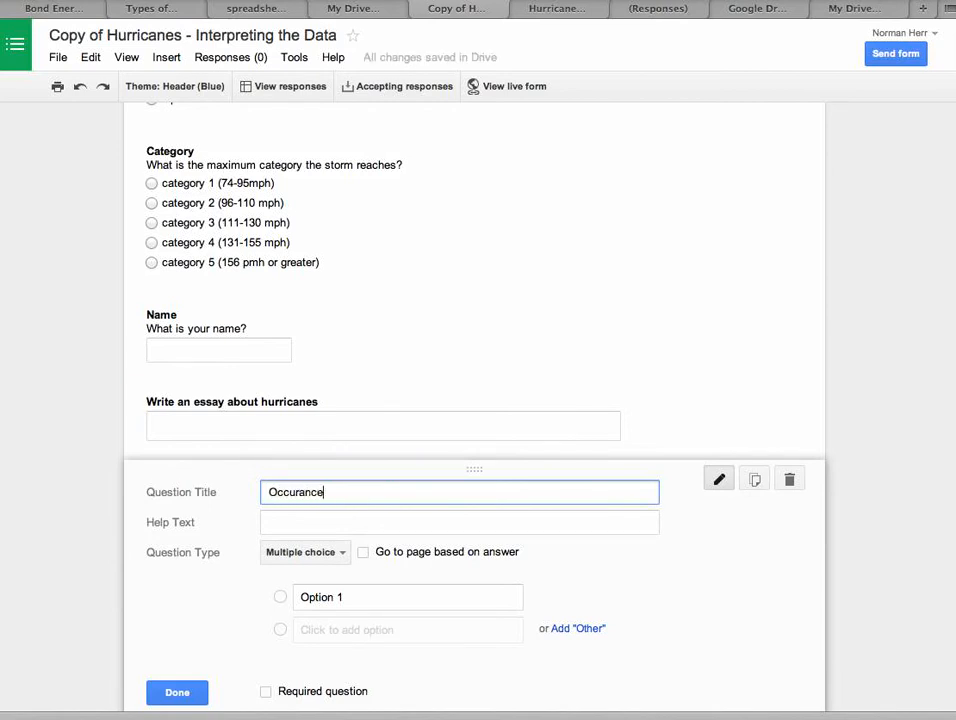
left_click(303, 517)
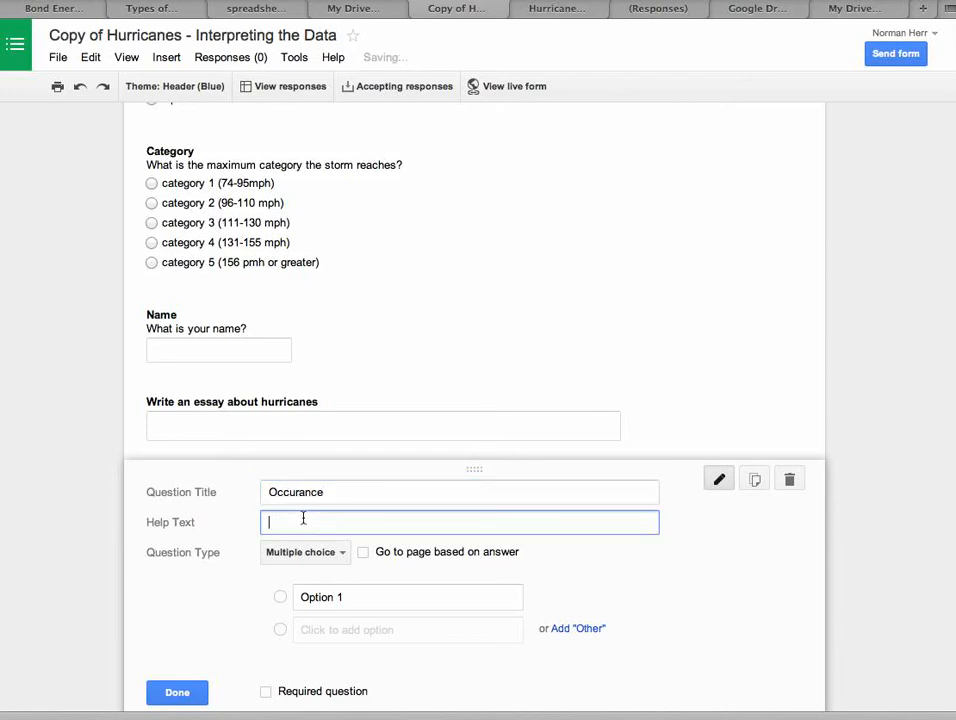
type("Where ddo h")
key("BackSpace")
key("BackSpace")
key("BackSpace")
key("BackSpace")
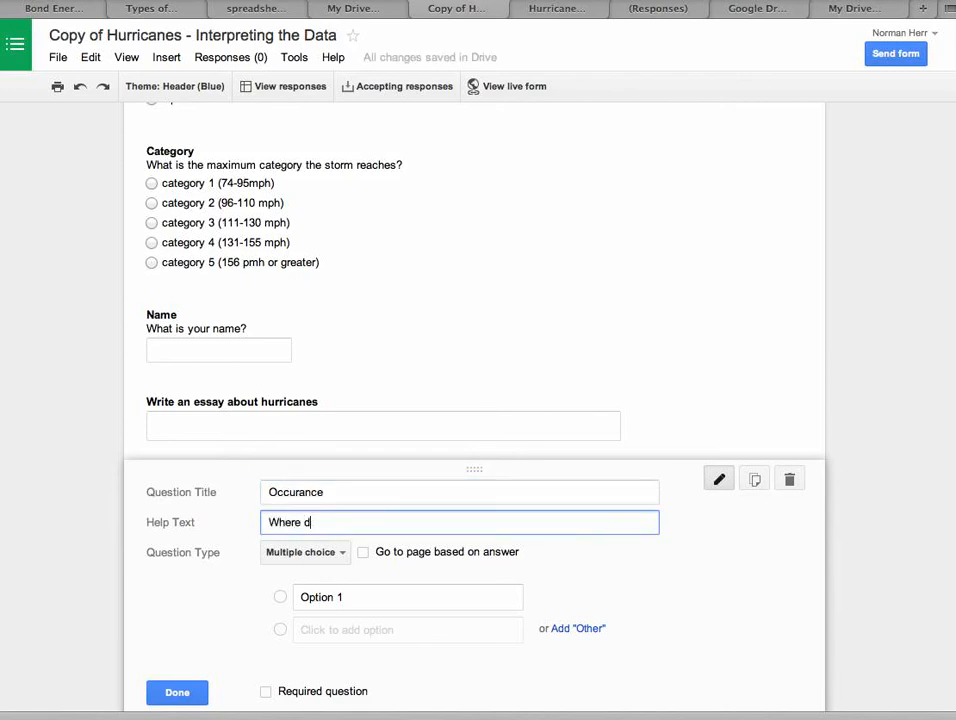
type("o hurricanes frequently occur")
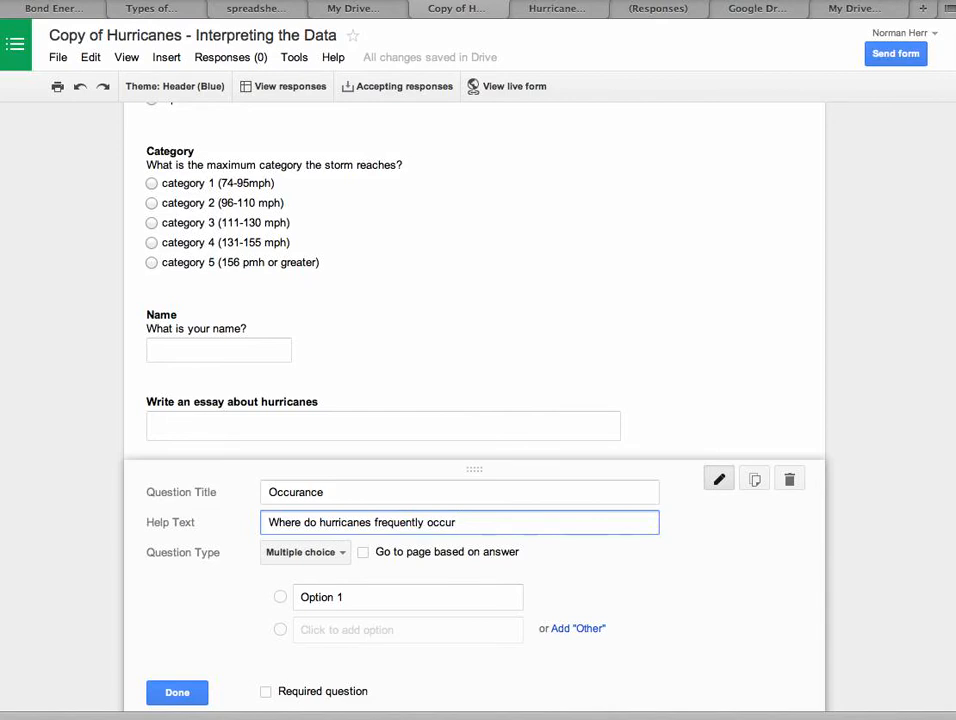
- Give the Occurance question the answer options NE Pacific, W Atlantic and Arctic Ocean, and finish editing it
left_click(301, 595)
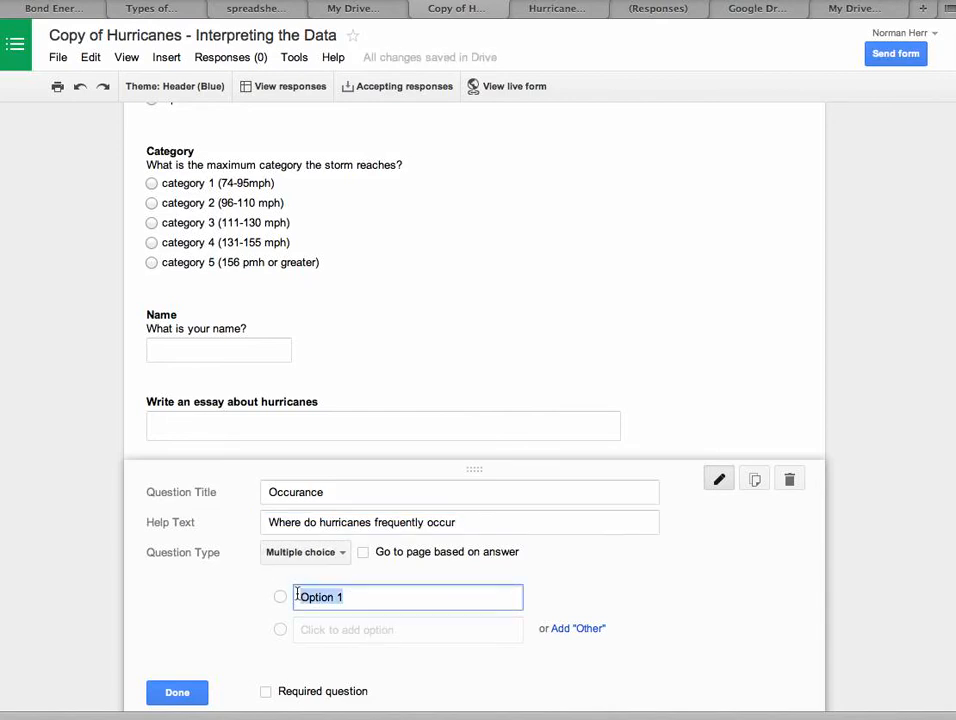
type("NE ")
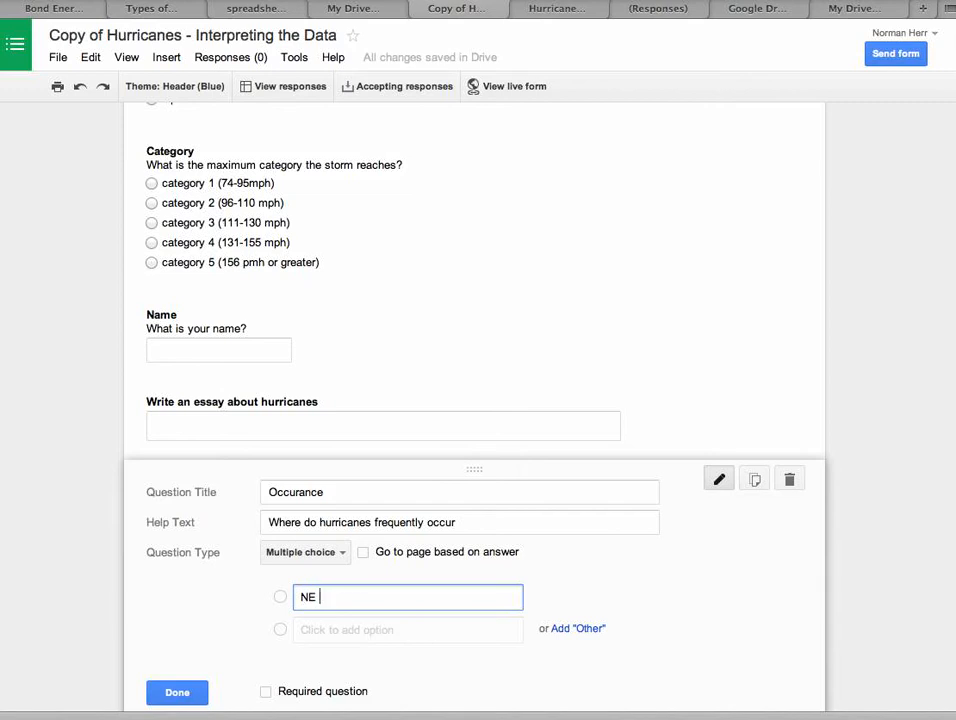
type("Pacific")
left_click(316, 629)
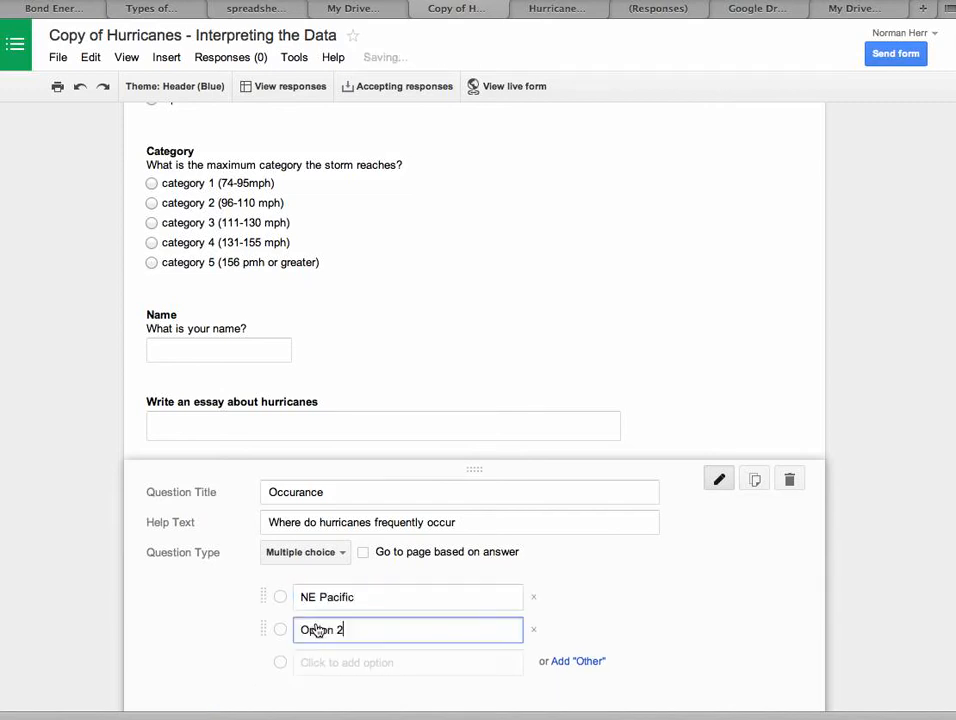
left_click_drag(343, 627, 212, 606)
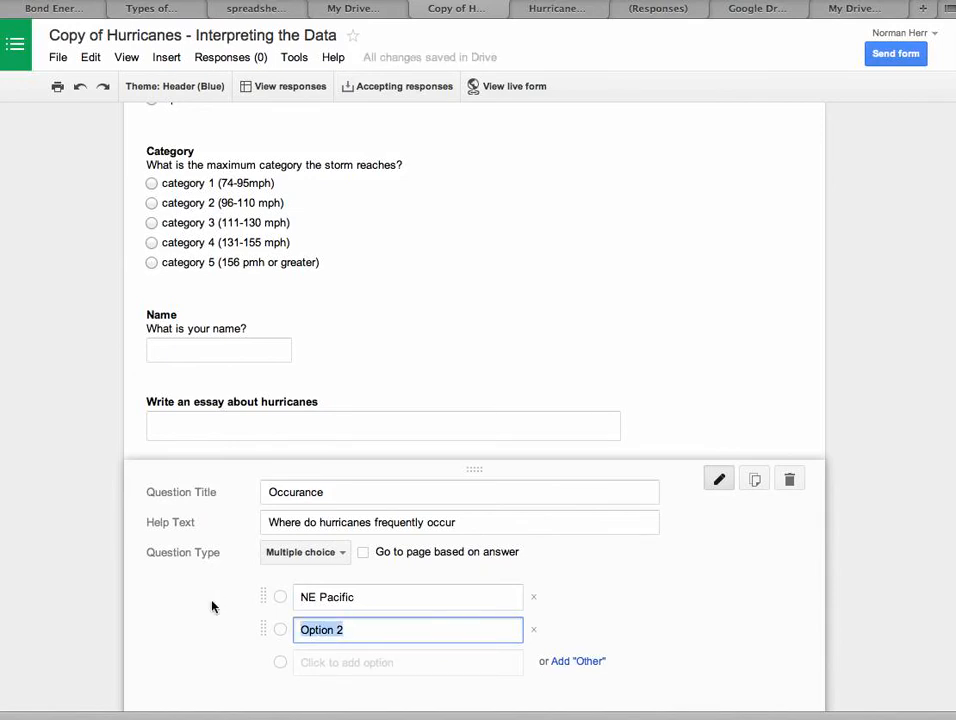
type("W Atlantic")
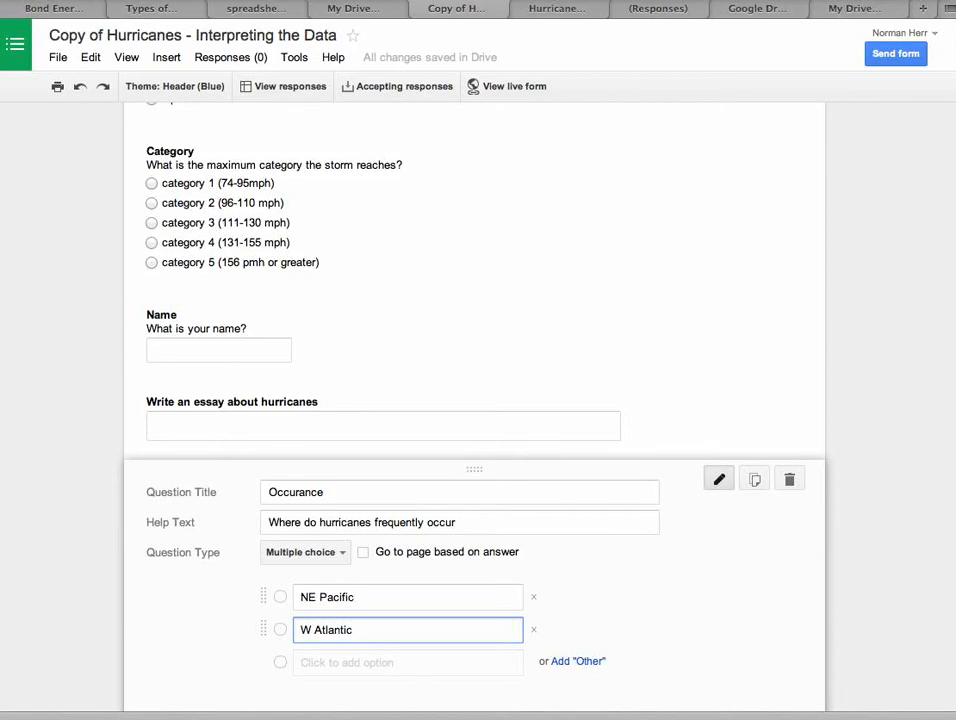
left_click(314, 662)
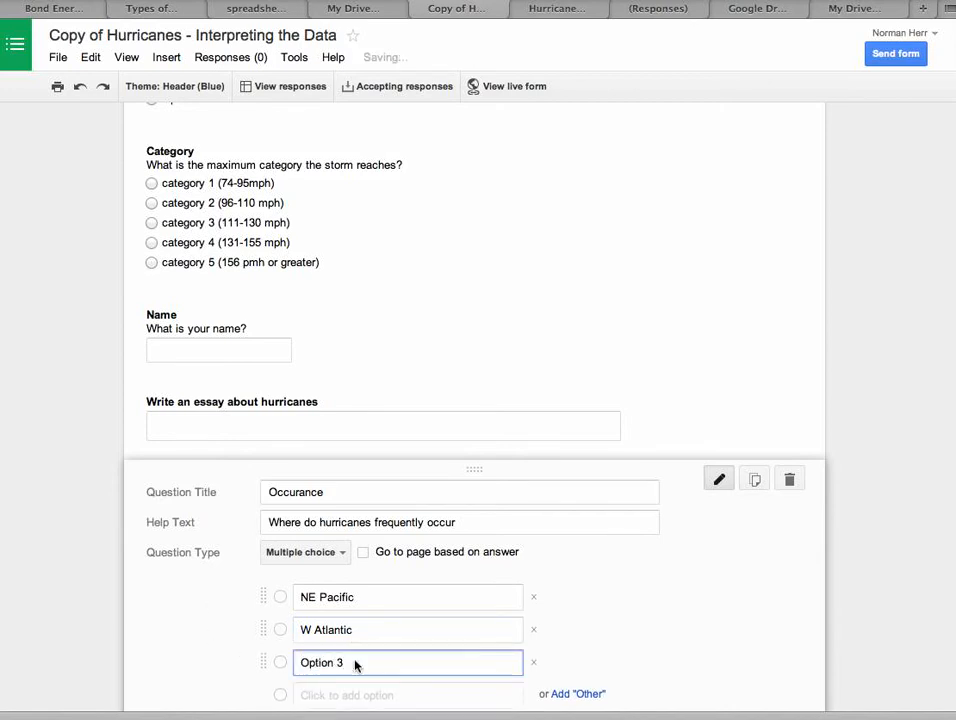
type("Arc")
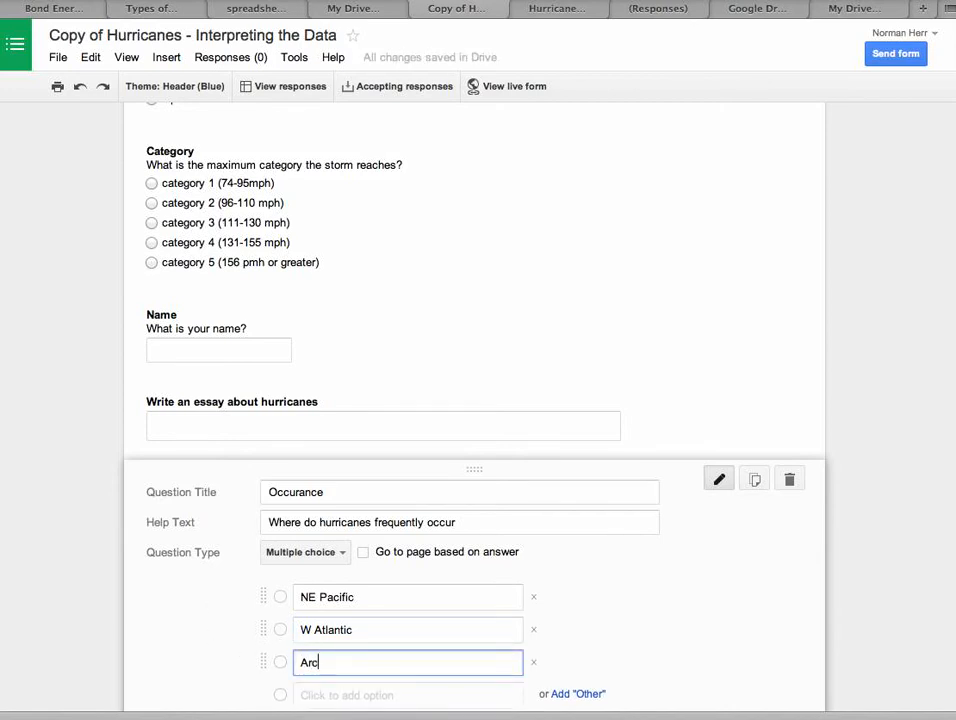
type("tic Ocean")
scroll(620, 630, "down", 4)
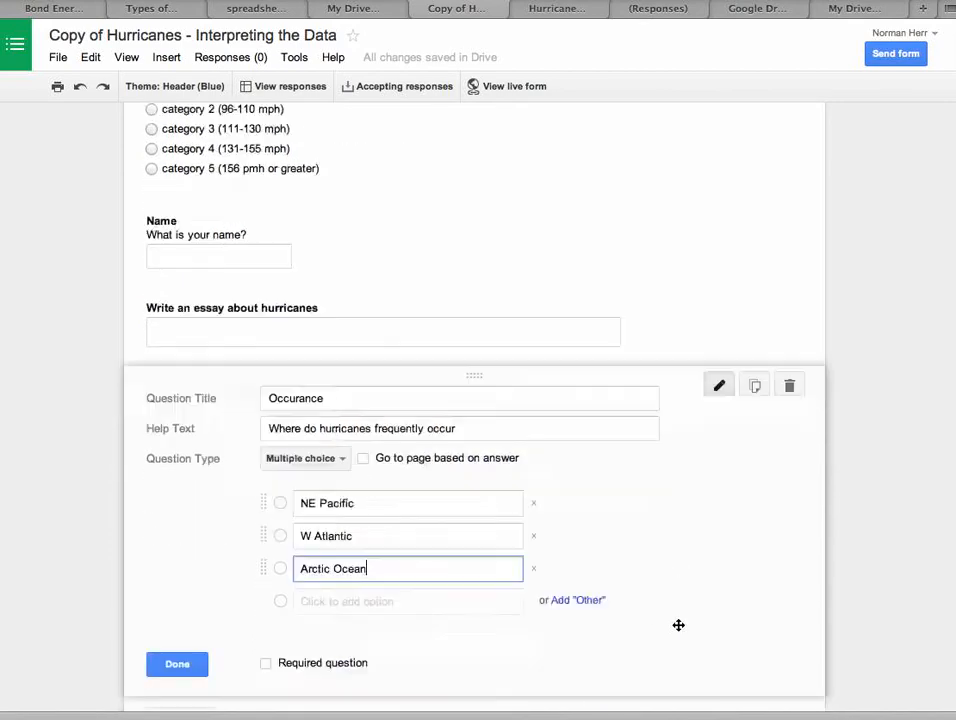
left_click(178, 533)
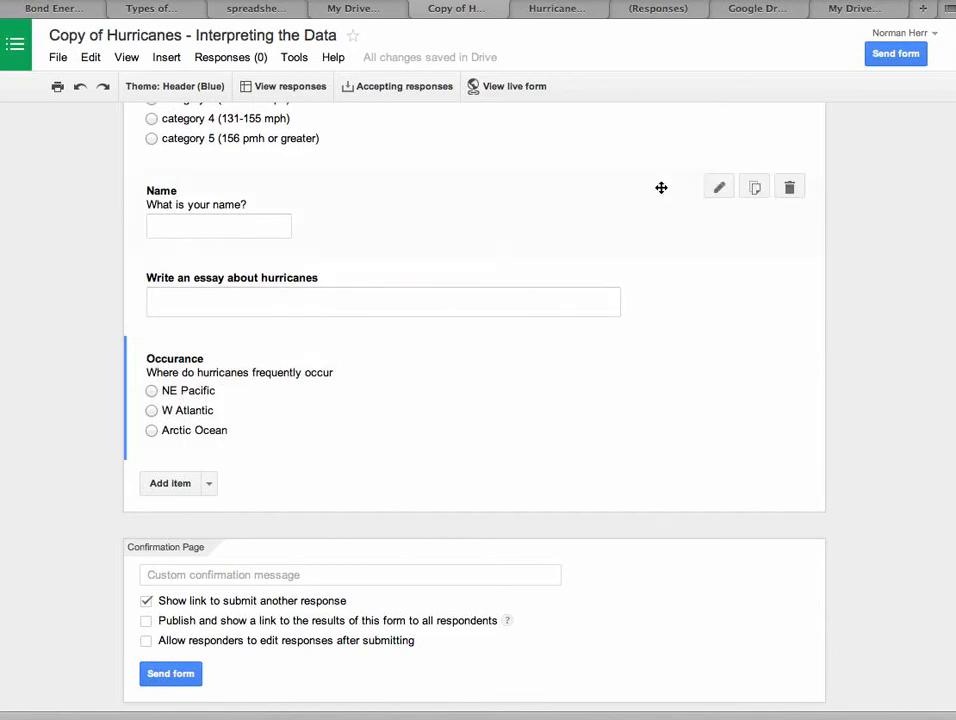
- Open the summary of responses for the Hurricanes responses spreadsheet and examine the charts from month through daily responses
left_click(658, 10)
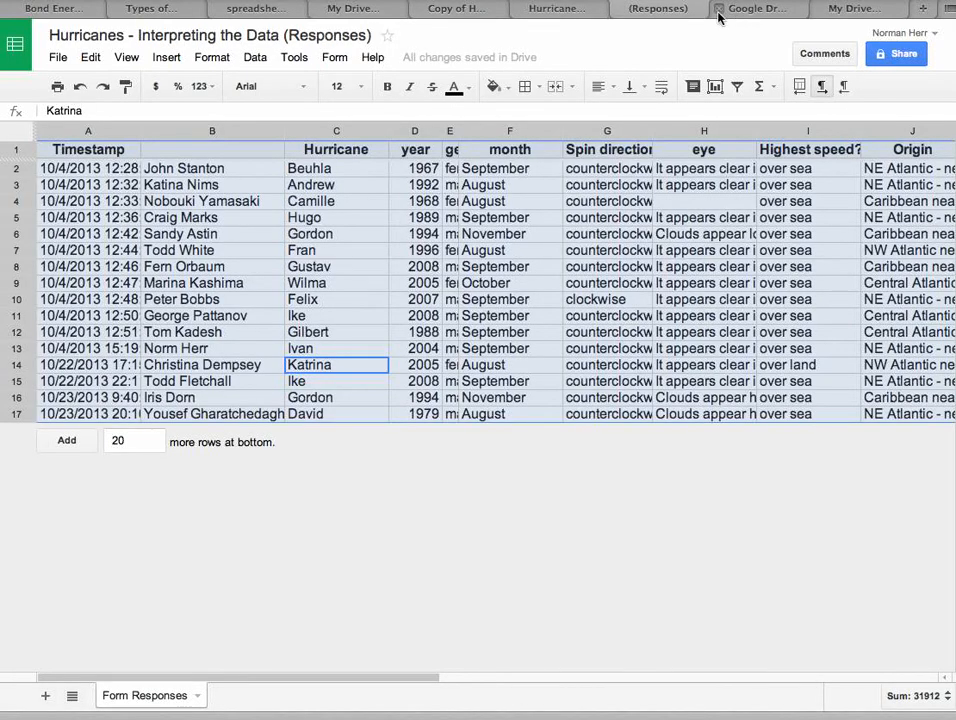
left_click(333, 58)
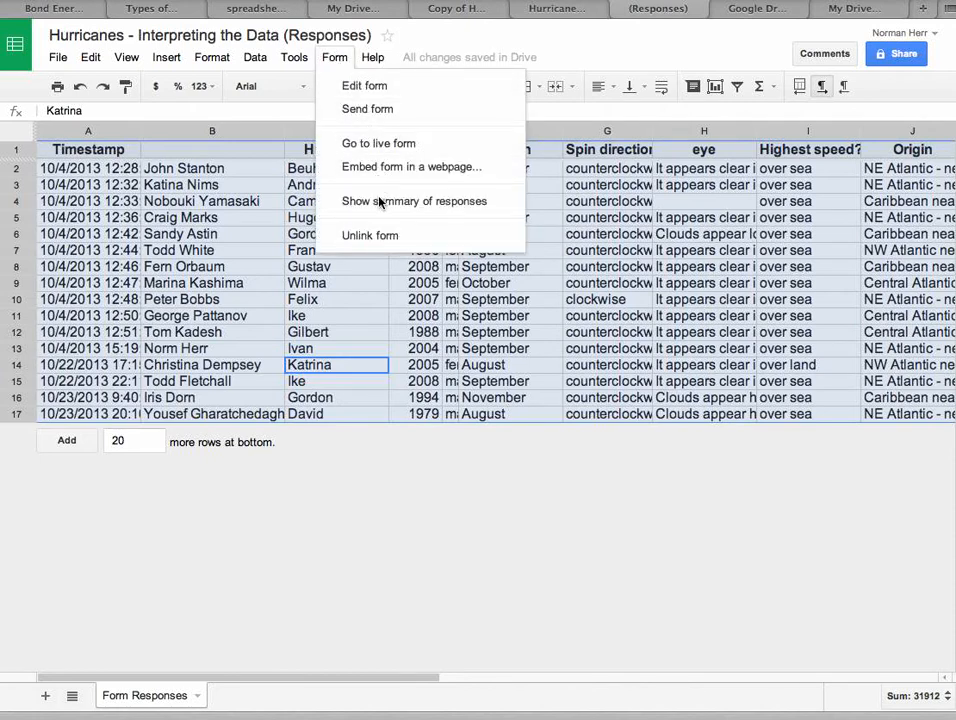
left_click(412, 200)
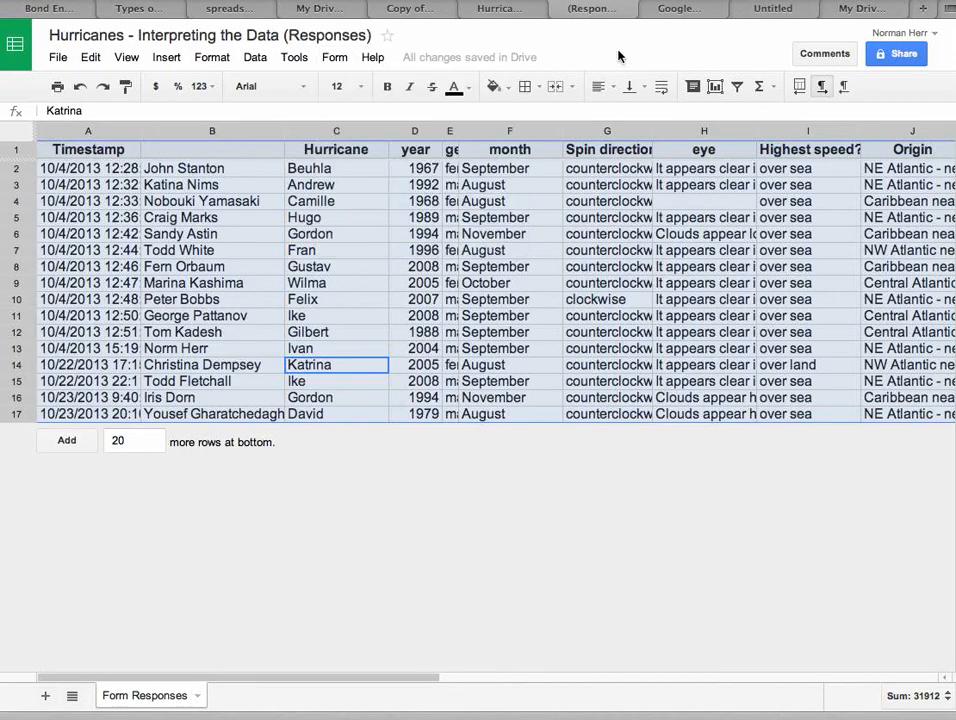
left_click(675, 10)
scroll(463, 459, "down", 10)
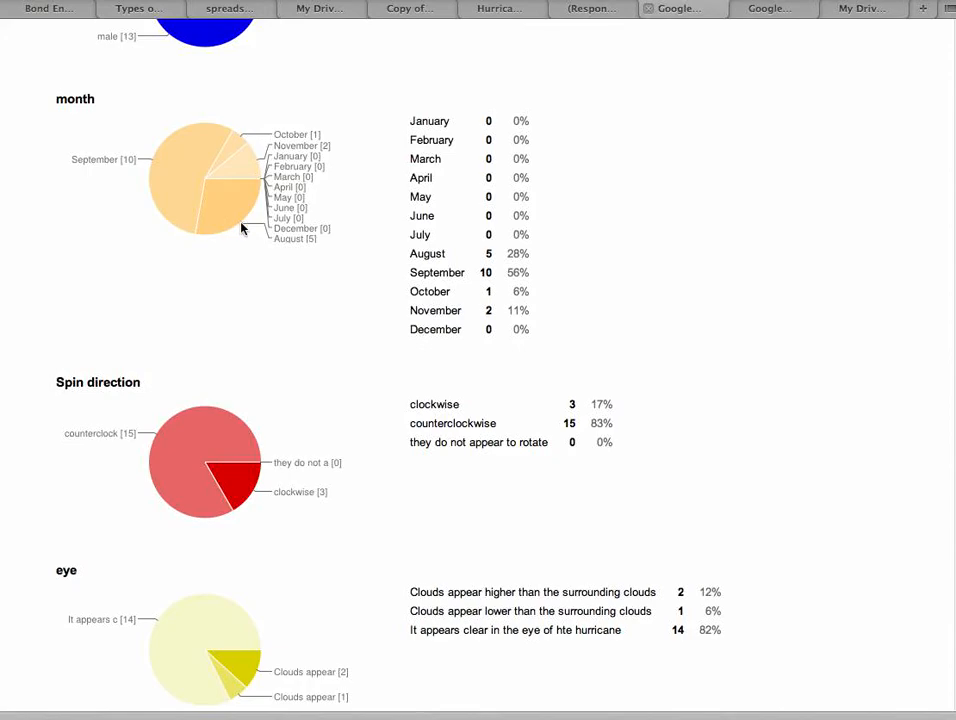
scroll(241, 229, "down", 15)
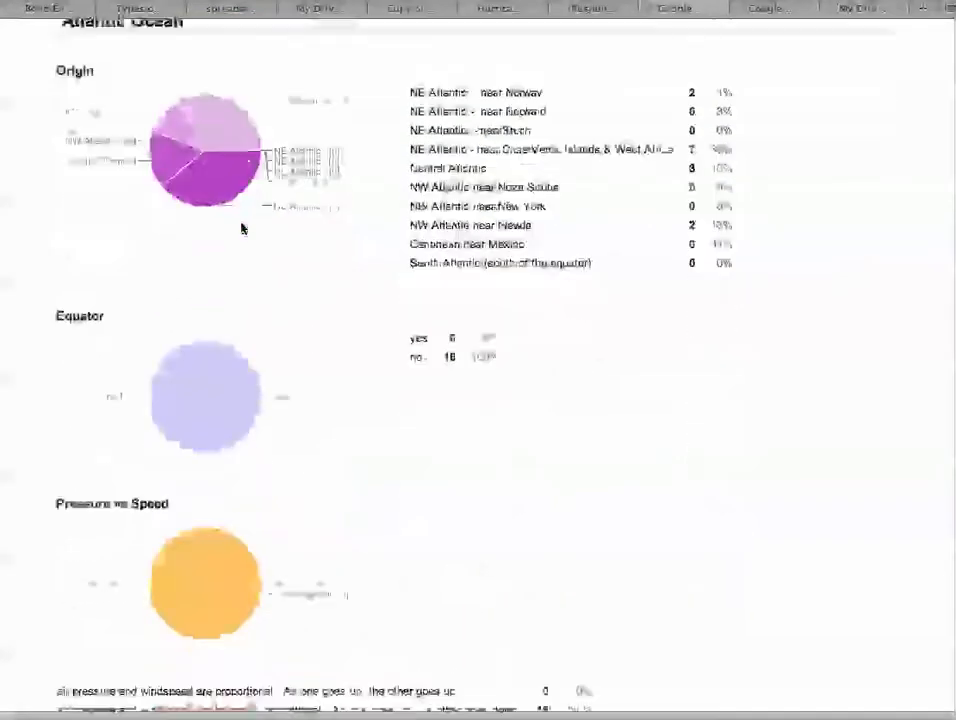
scroll(241, 229, "down", 10)
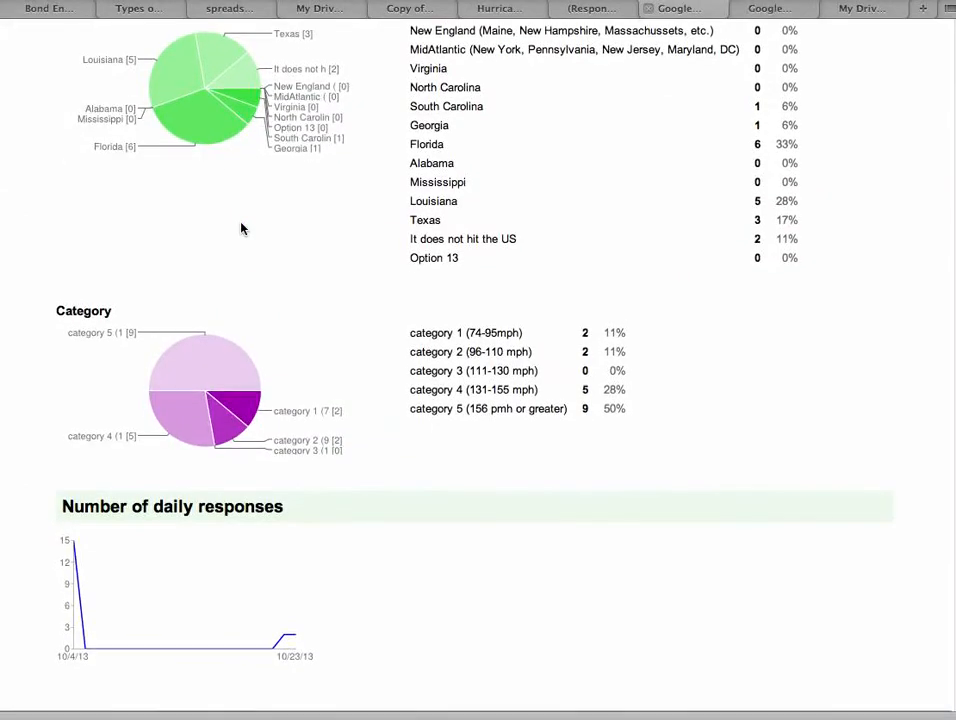
scroll(241, 229, "up", 15)
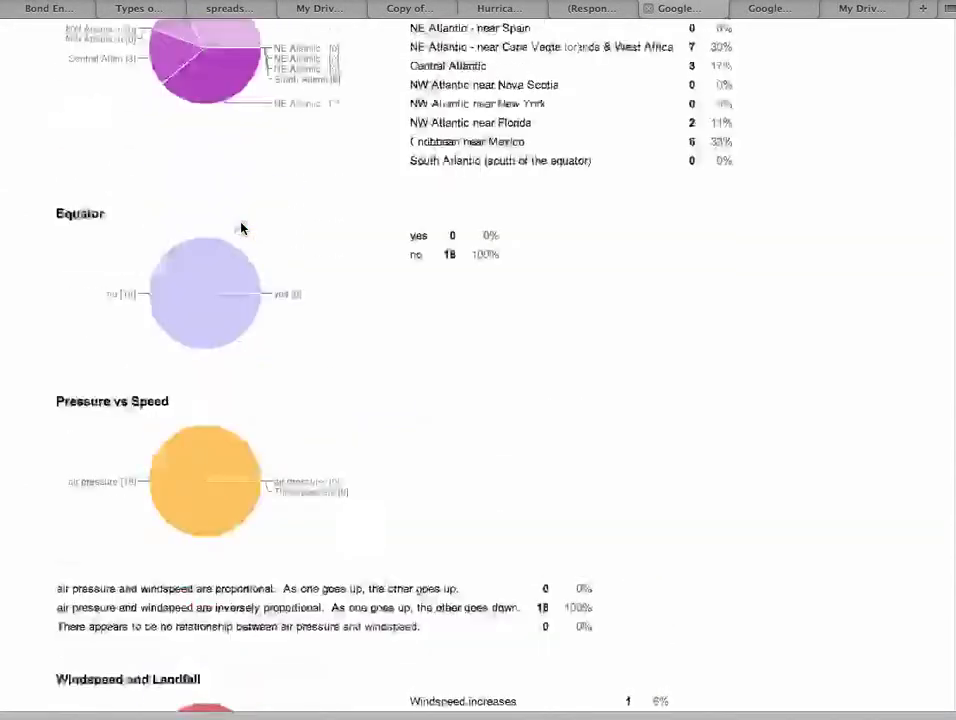
- Return to the Copy of Hurricanes form and add a checkboxes question titled "Characteristics" below the Occurance question
left_click(434, 12)
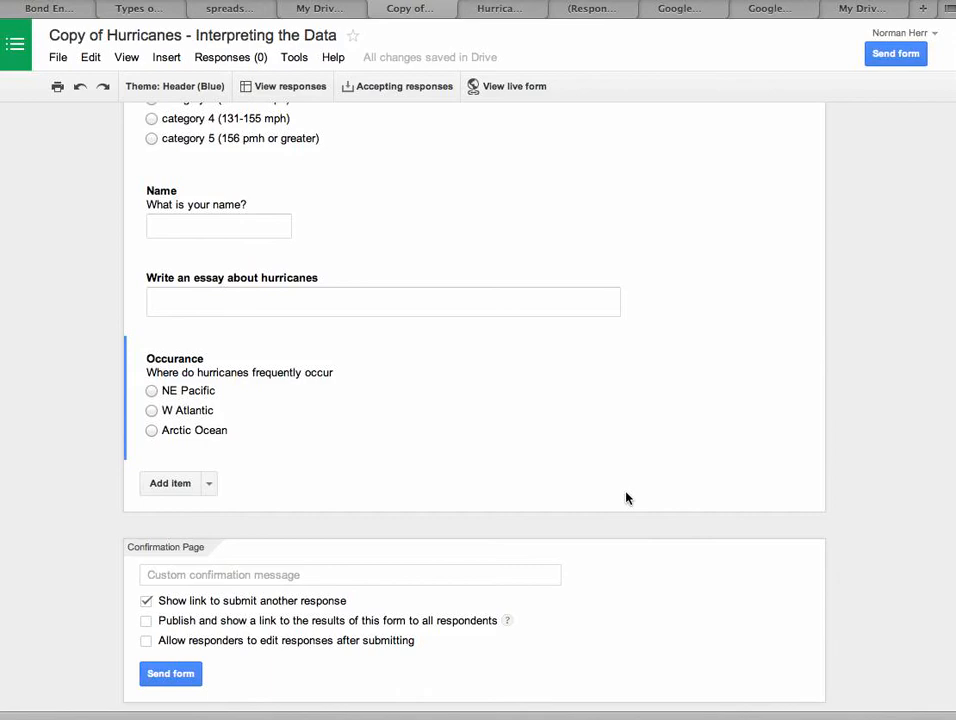
scroll(627, 498, "up", 5)
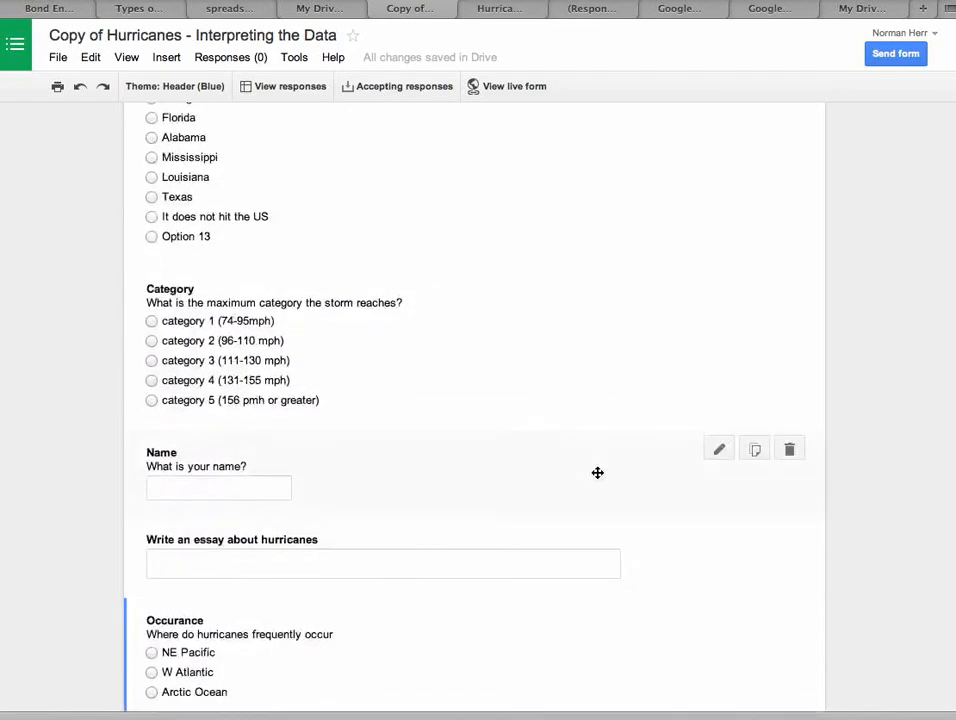
scroll(597, 472, "down", 1)
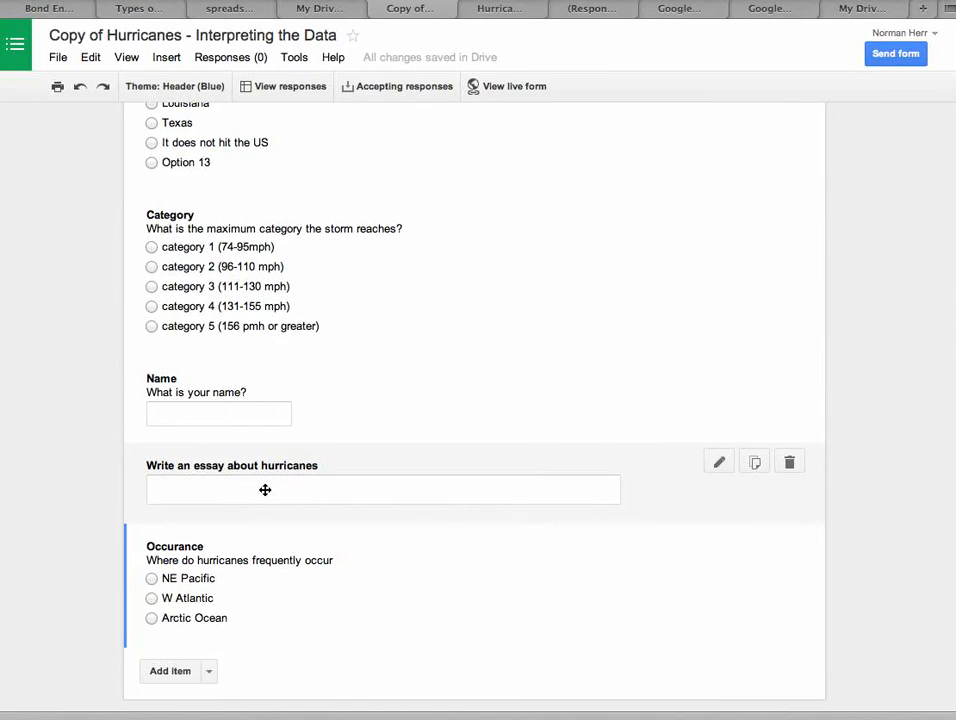
scroll(341, 466, "down", 1)
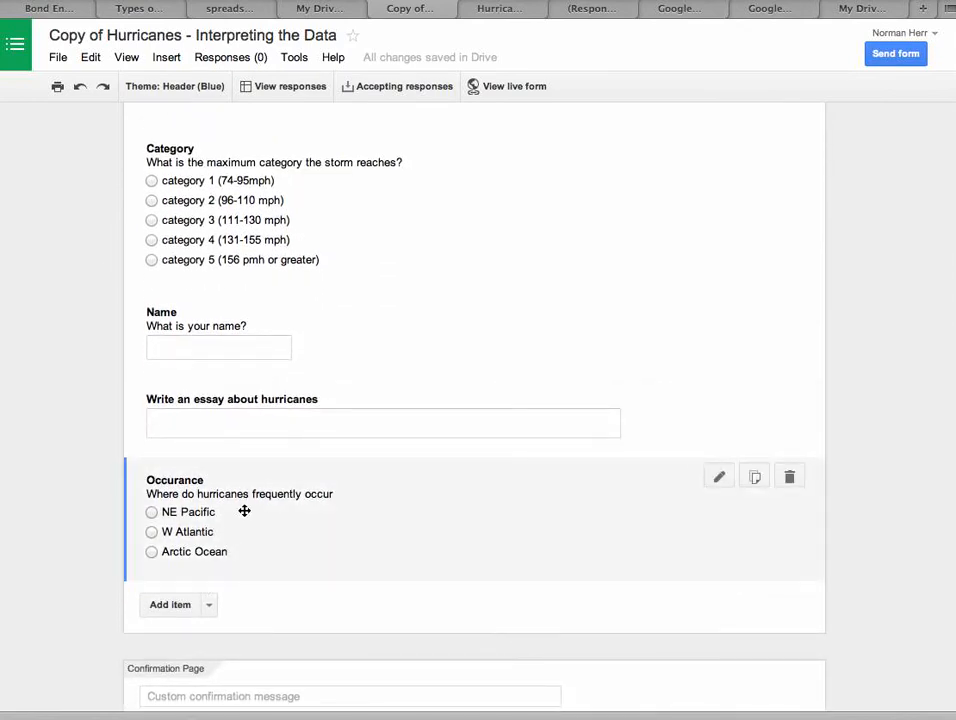
left_click(209, 605)
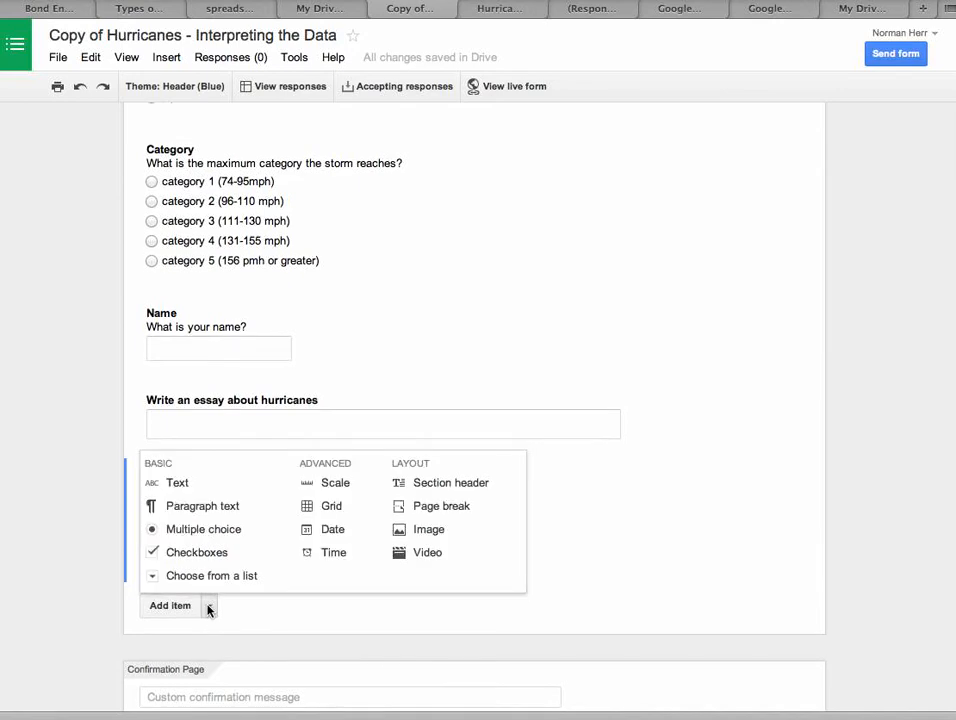
left_click(192, 556)
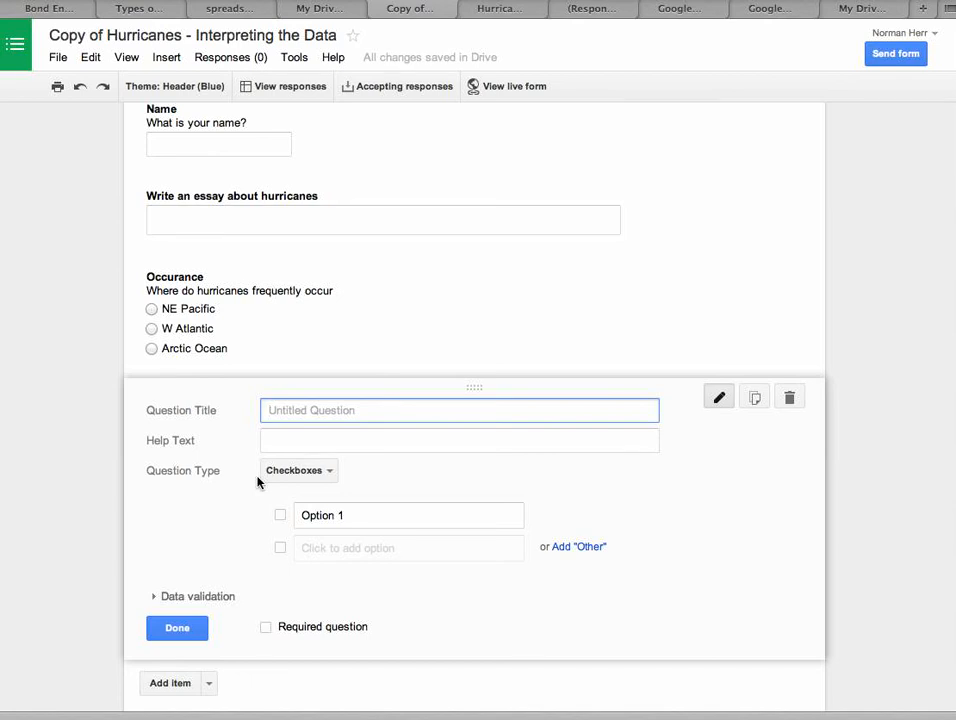
type("Char")
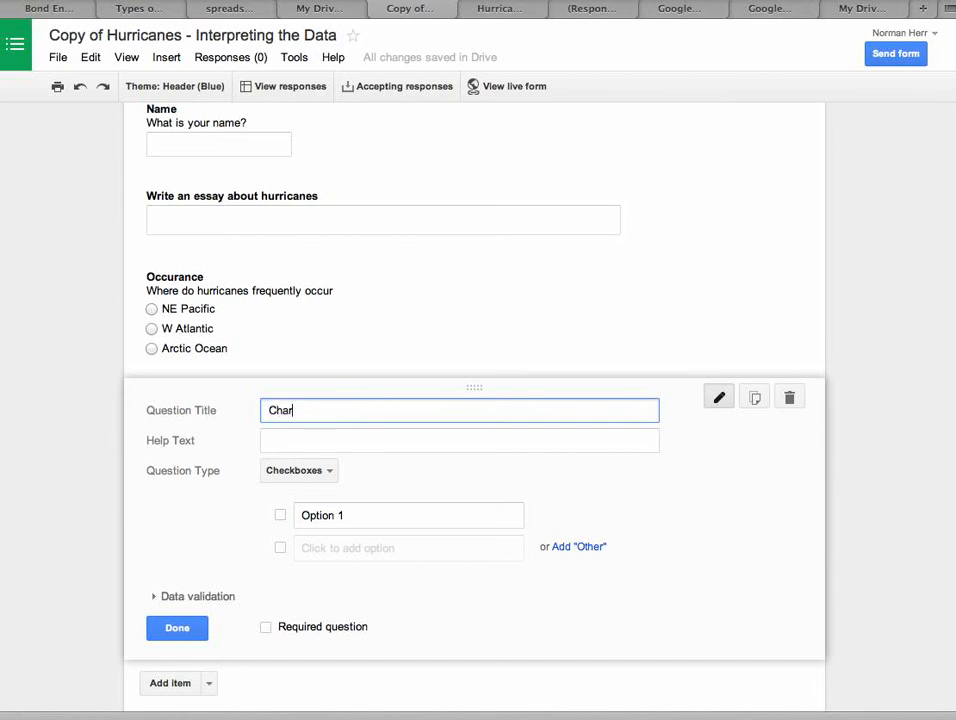
type("acteristics")
key("Tab")
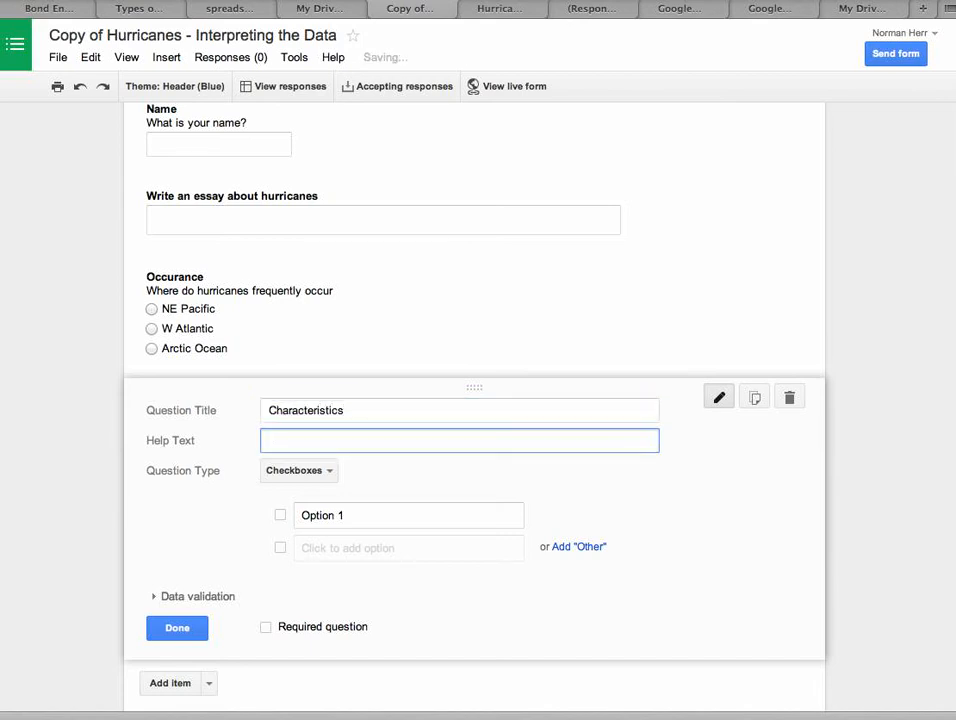
- Give the Characteristics question the help text "Which of these characteristics were found in the hurricane you viewed"
type("W")
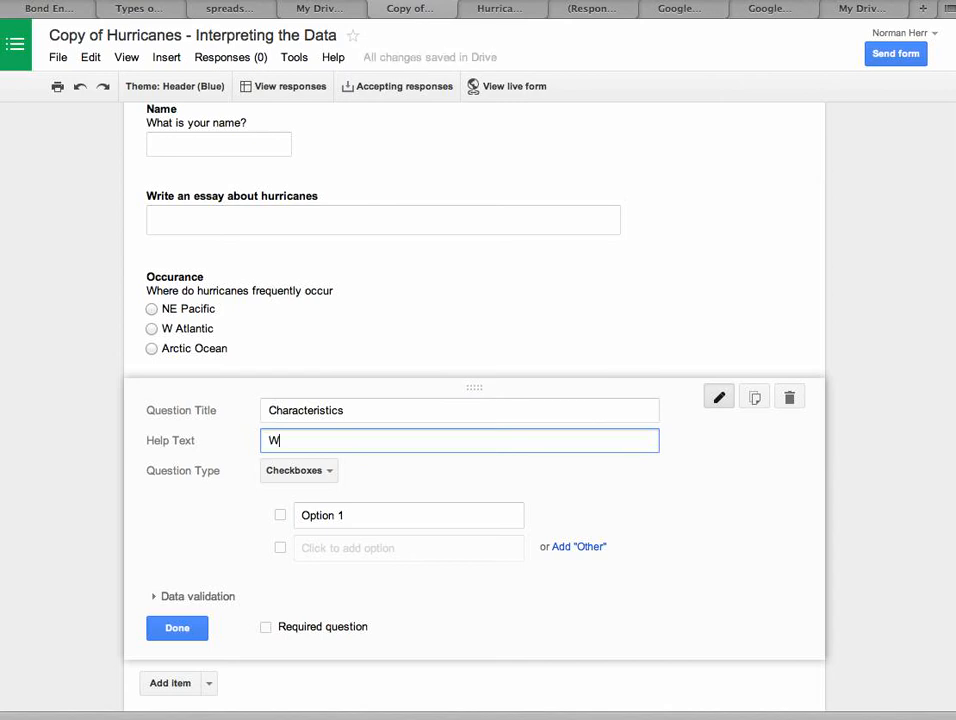
type("hich of these characteris")
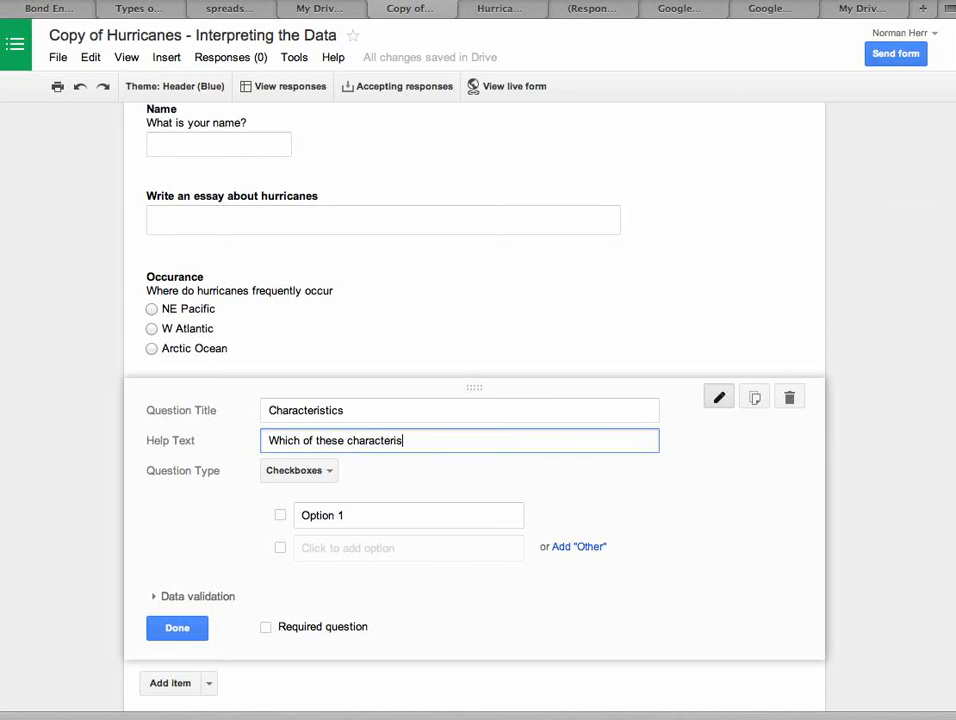
type("tics were found in the hurric")
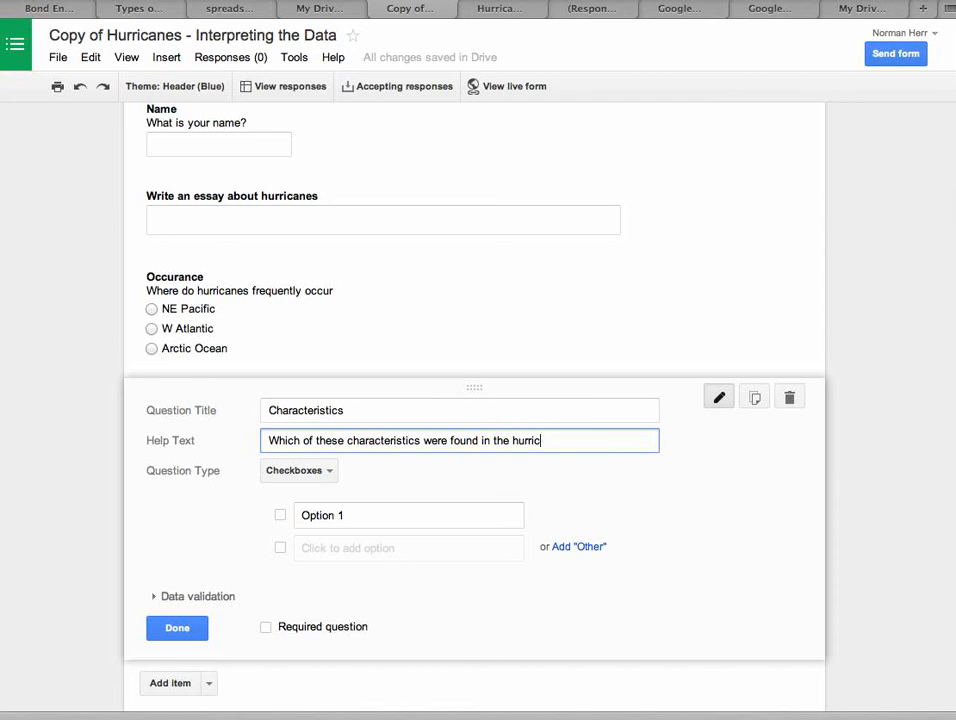
type("anes")
key("BackSpace")
type("you viewed")
- Set the first checkbox option of the Characteristics question to "counterclockwise spin"
left_click(374, 517)
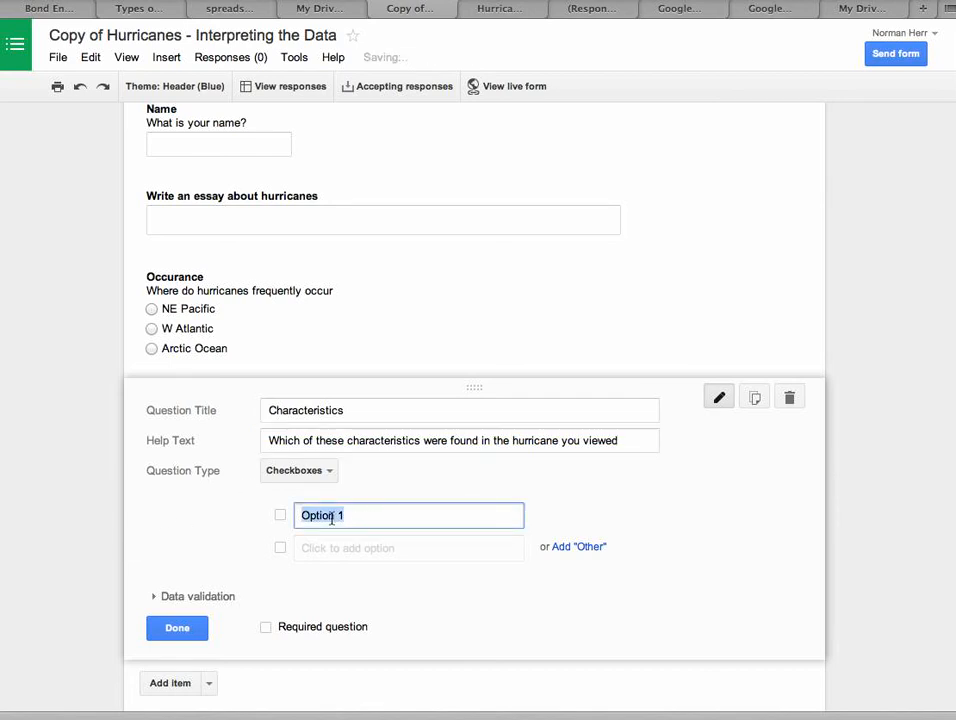
type("countr")
key("BackSpace")
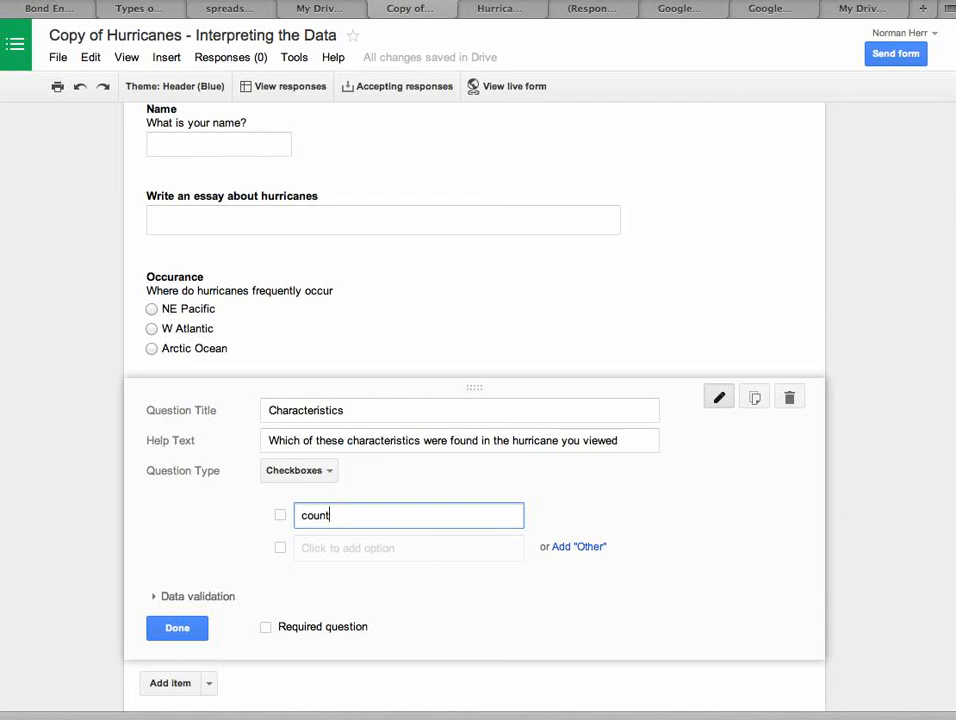
type("e")
type("rcol")
key("BackSpace")
key("BackSpace")
type("lockwise spin")
- Add the options "high winds" and "clockwise movement" to the Characteristics question and finish editing it
left_click(335, 548)
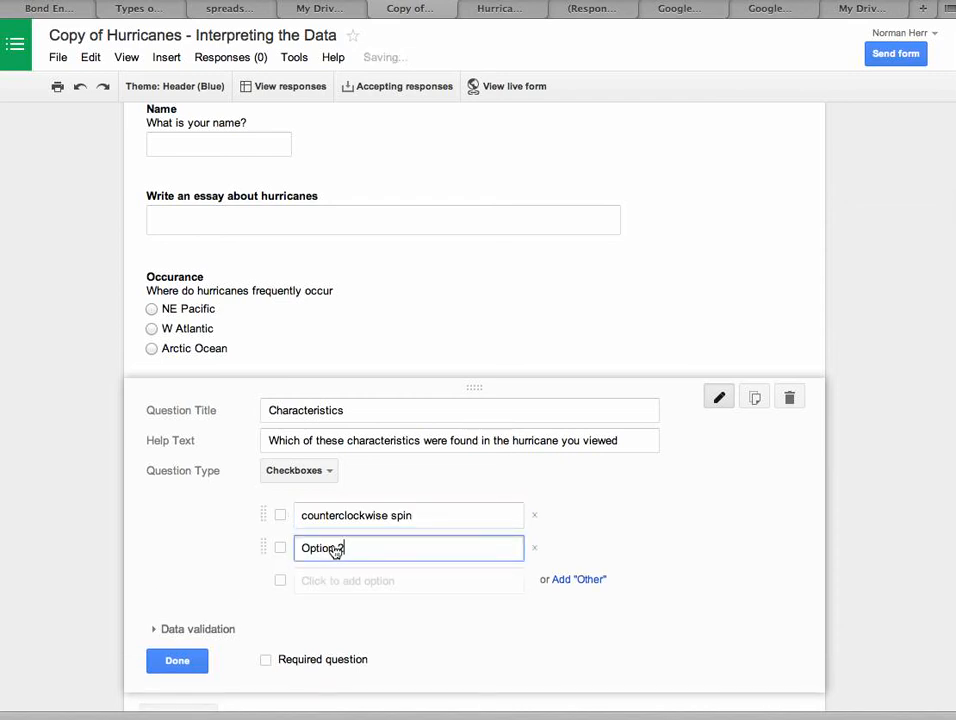
left_click_drag(367, 546, 264, 546)
type("high winds")
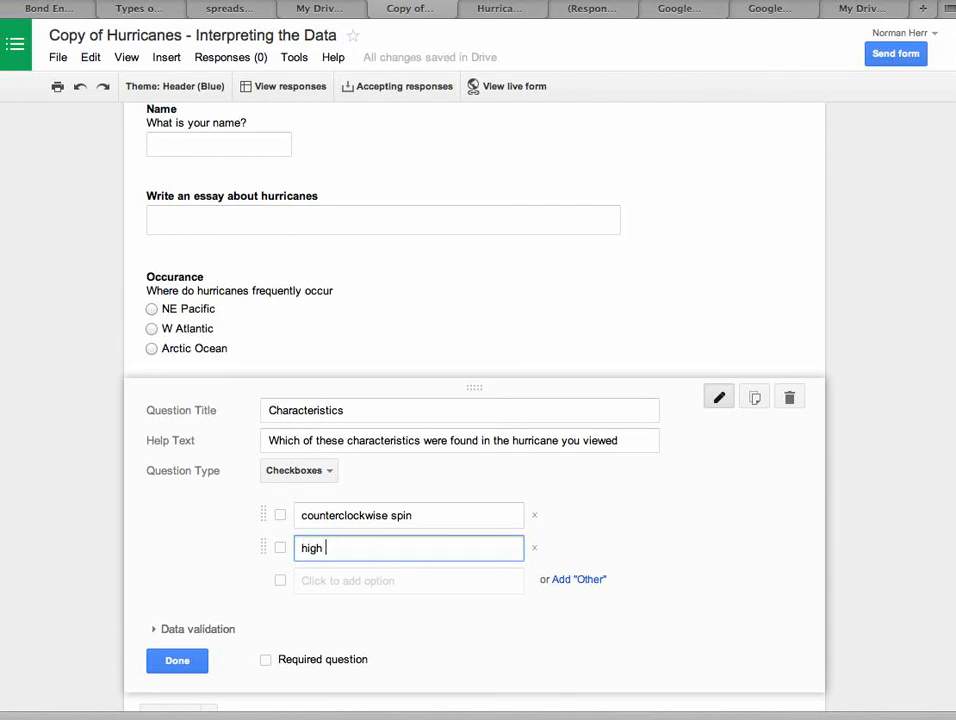
left_click(331, 580)
left_click_drag(352, 578, 280, 577)
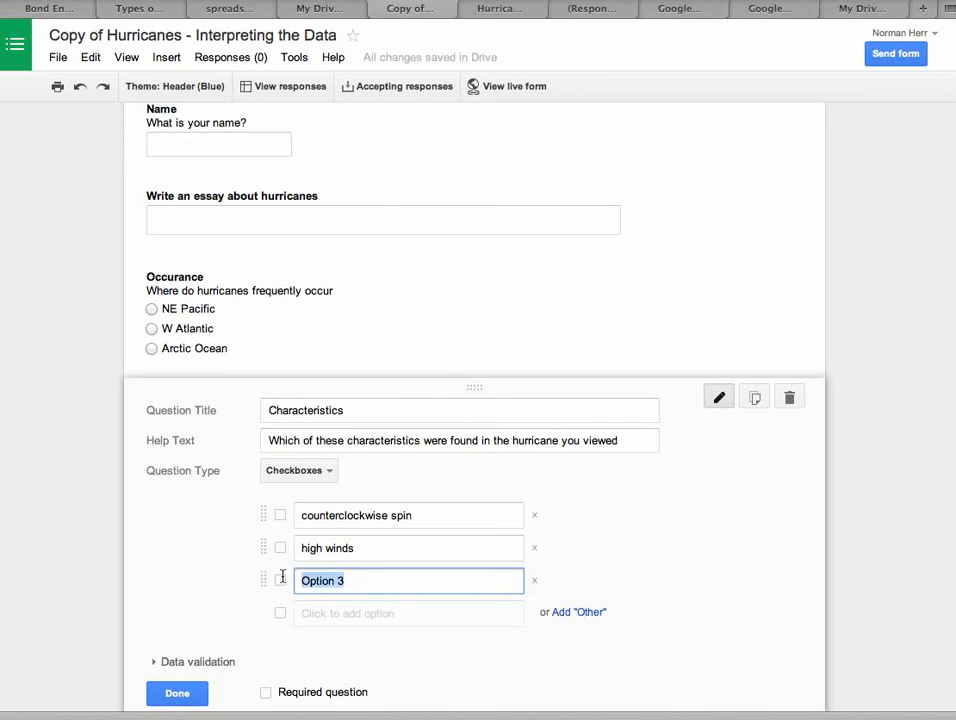
type("clockwise movement")
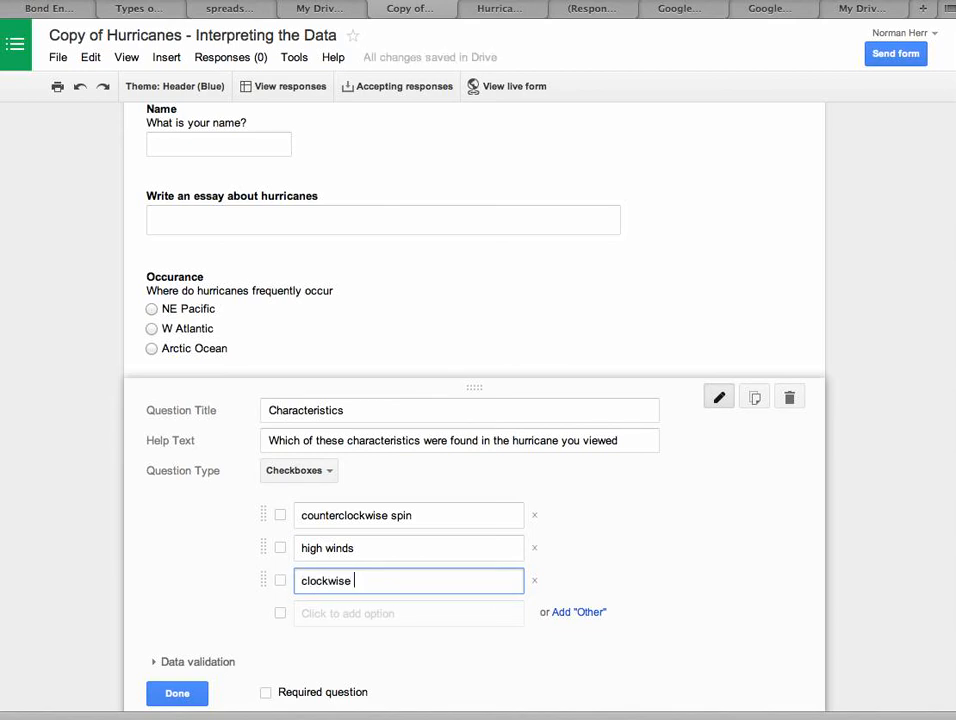
left_click(177, 692)
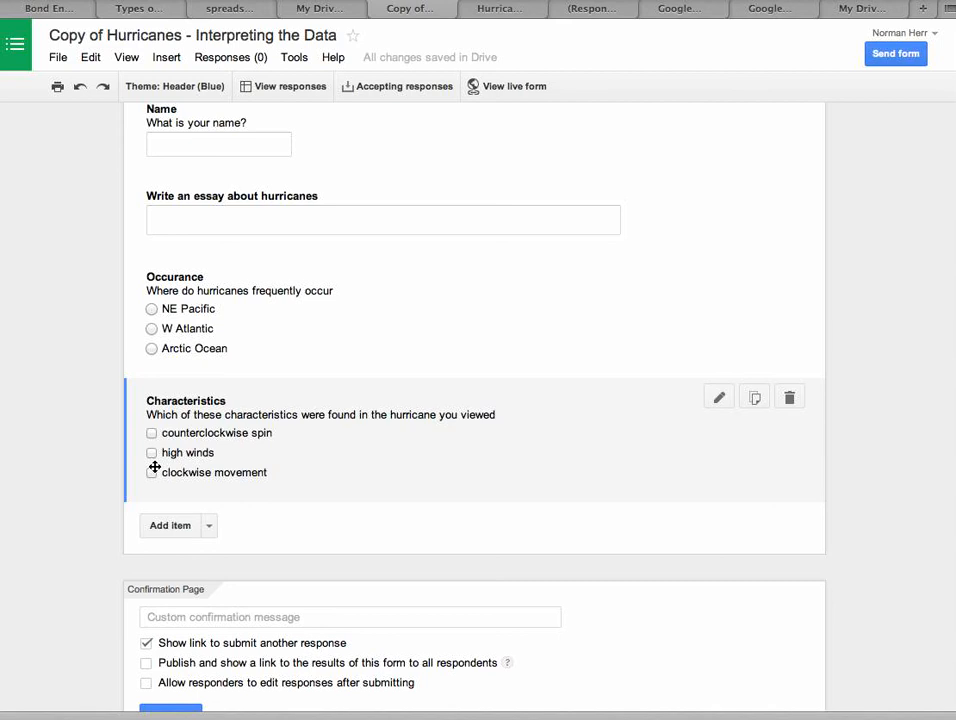
- Add an untitled choose-from-a-list question below the Characteristics question
left_click(209, 526)
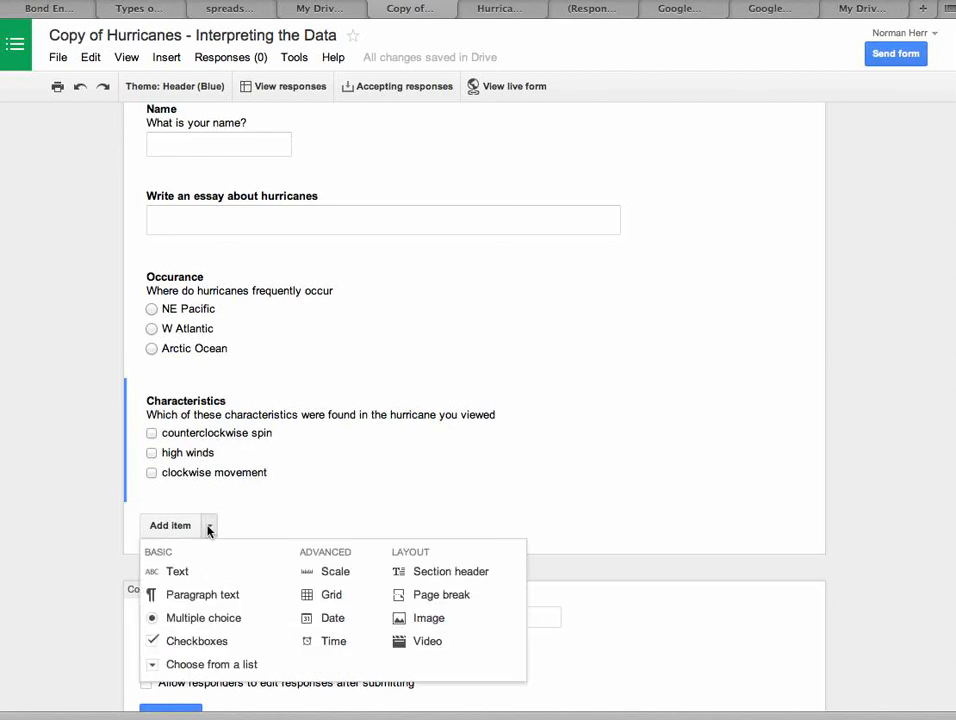
left_click(183, 667)
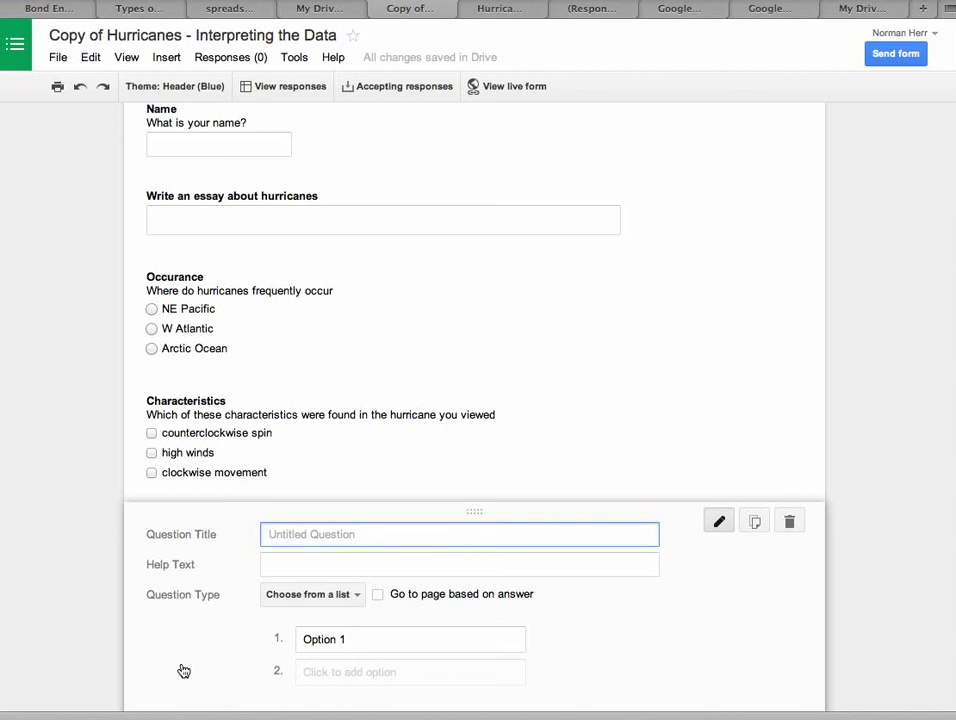
- Open the existing month question for editing, examine how its list options are set up, and close it without changes
scroll(570, 231, "up", 5)
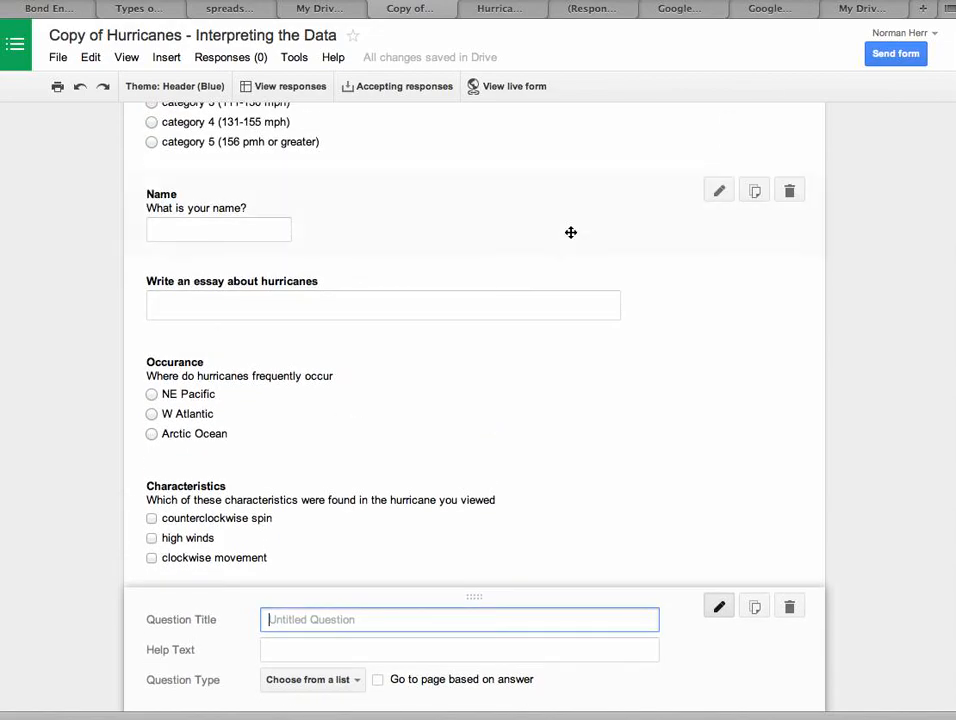
scroll(570, 232, "up", 10)
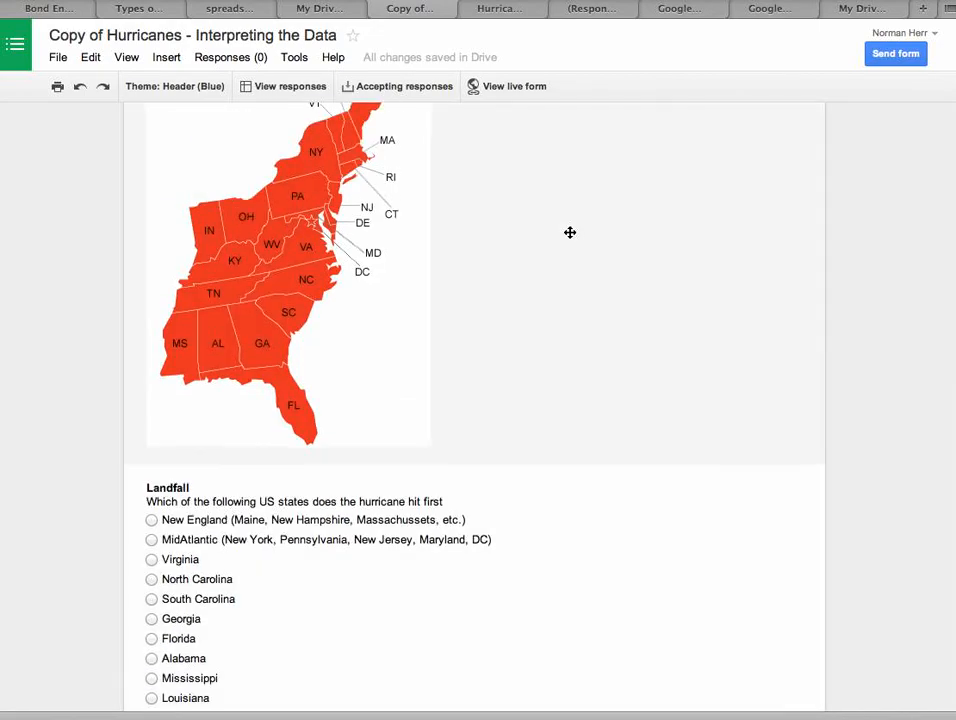
scroll(570, 232, "up", 15)
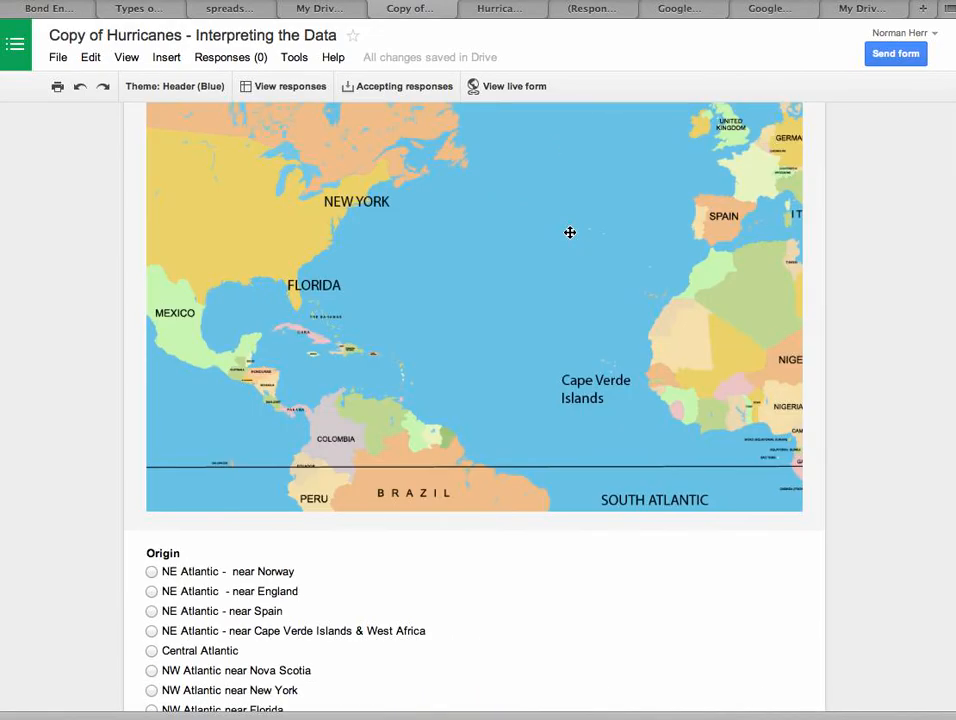
scroll(570, 232, "up", 3)
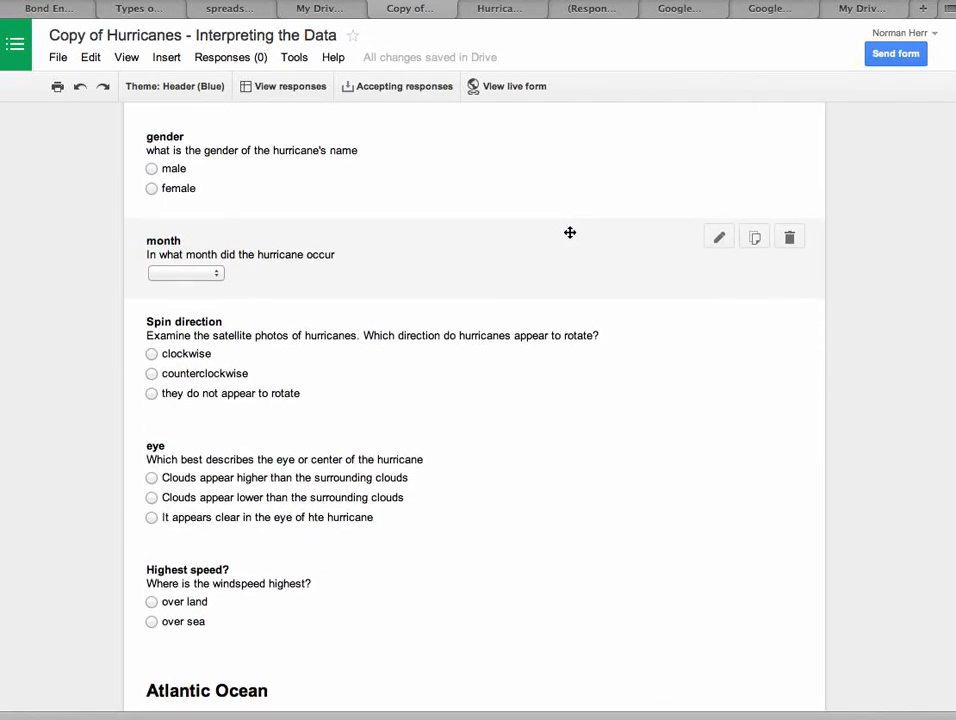
scroll(213, 281, "up", 1)
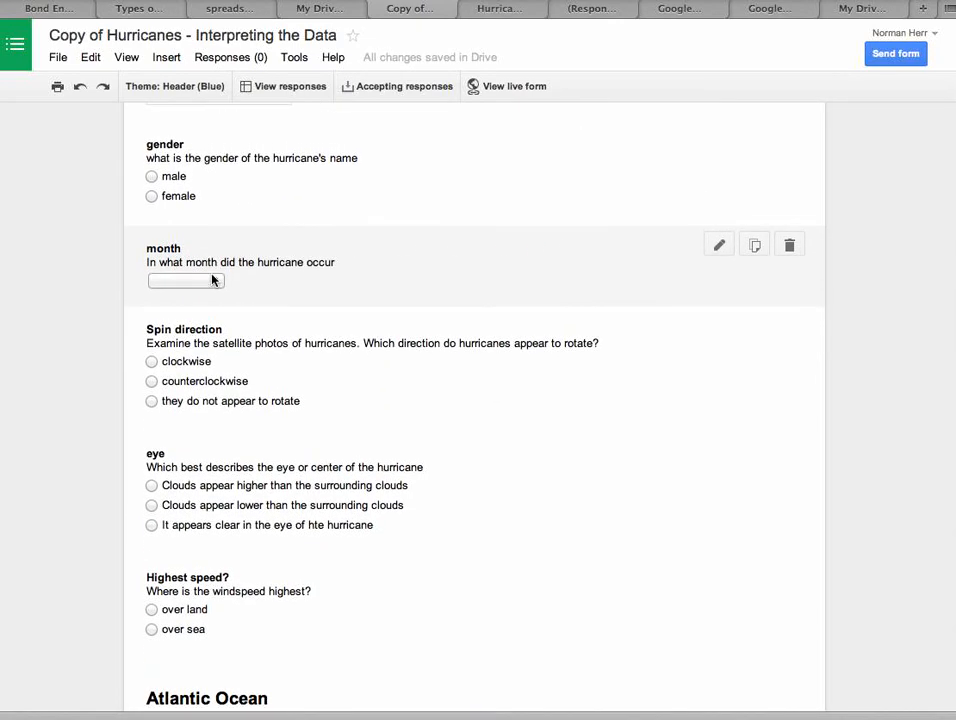
left_click(217, 284)
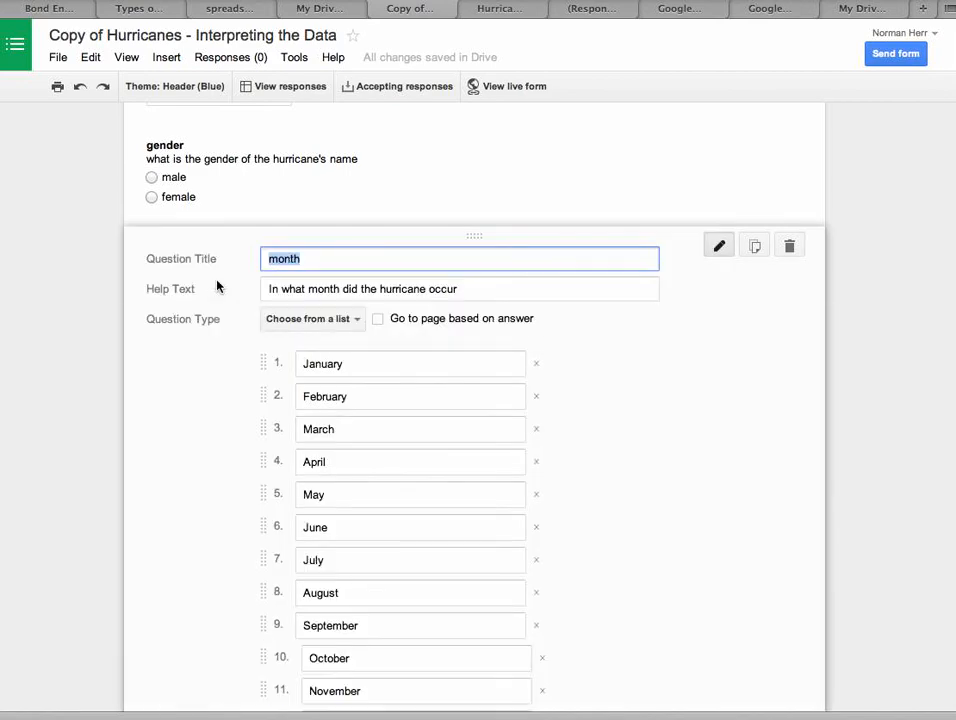
scroll(620, 400, "down", 3)
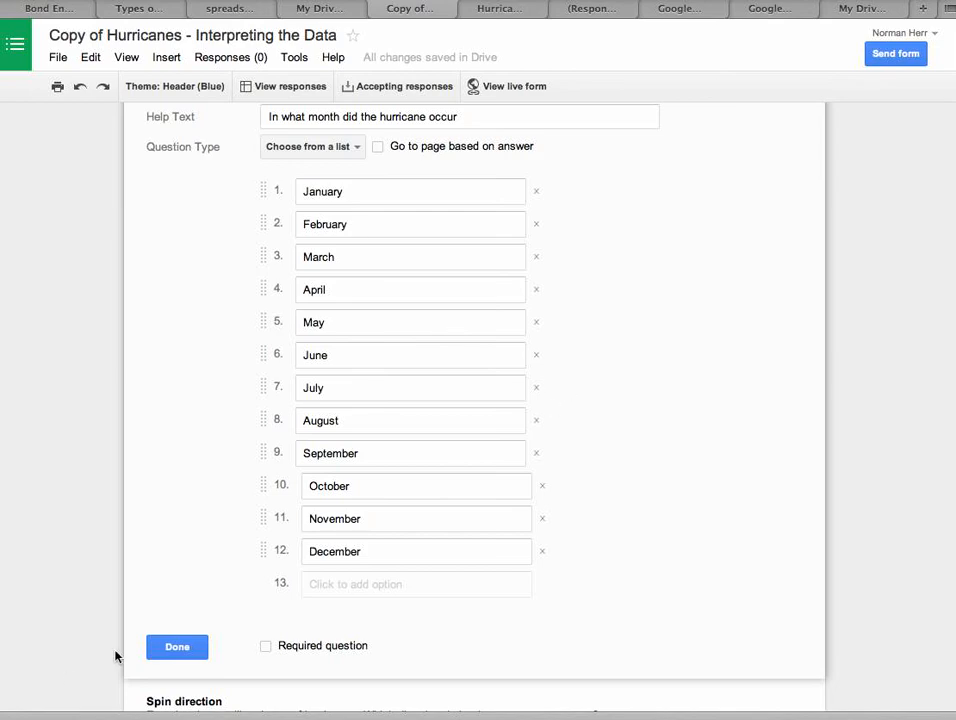
left_click(177, 648)
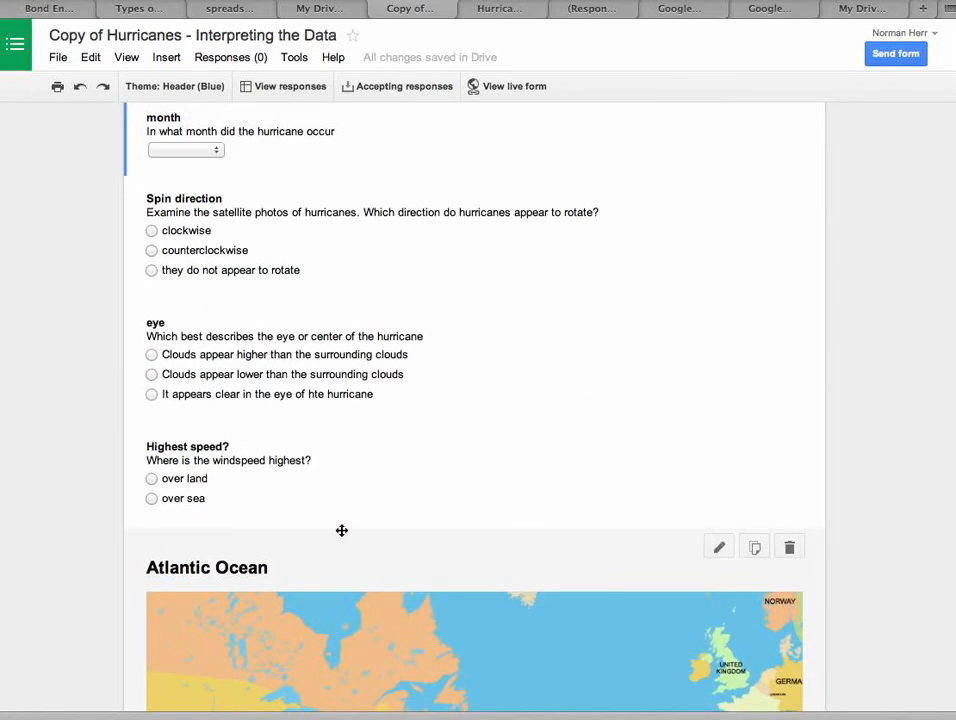
- Add a scale question titled "Rate this tutorial" at the end of the form, below the untitled list question
scroll(372, 507, "down", 3)
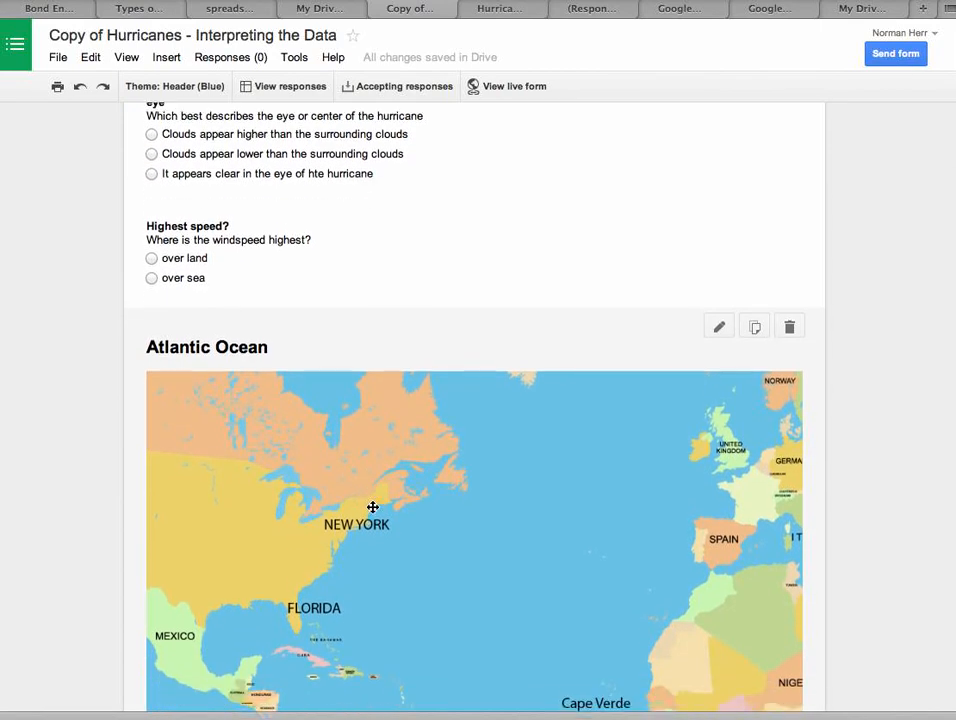
scroll(515, 421, "down", 3)
scroll(515, 421, "down", 18)
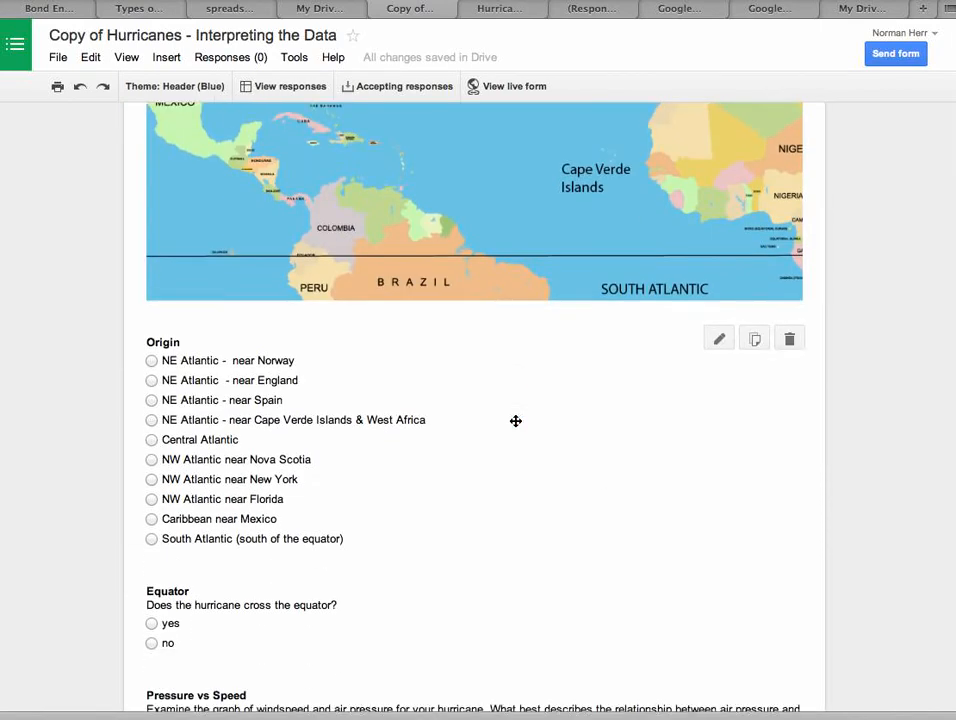
scroll(515, 421, "down", 18)
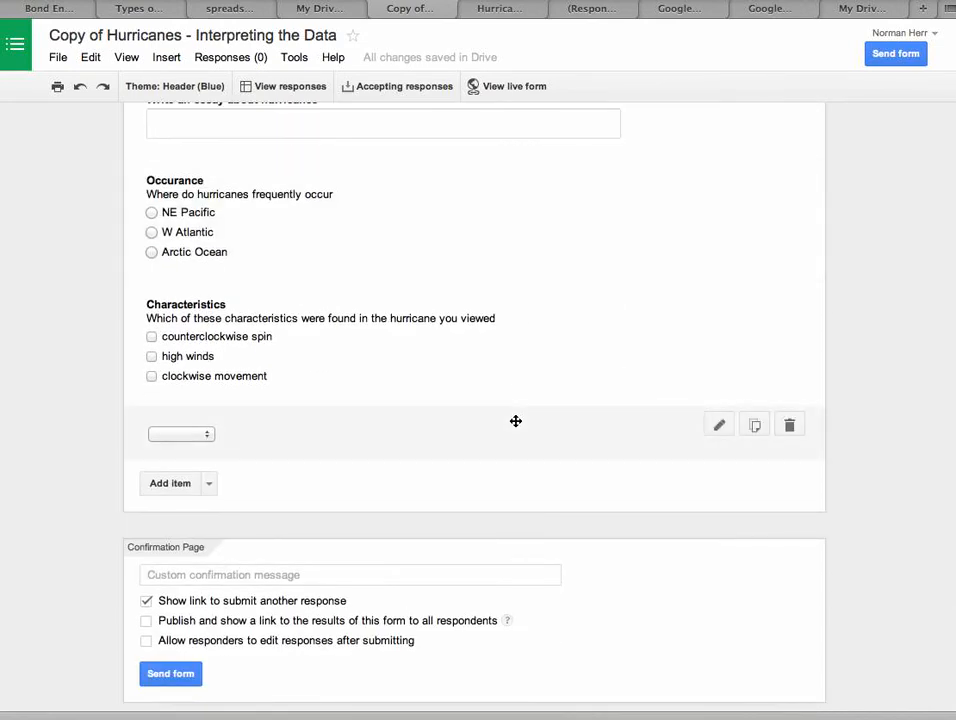
left_click(206, 485)
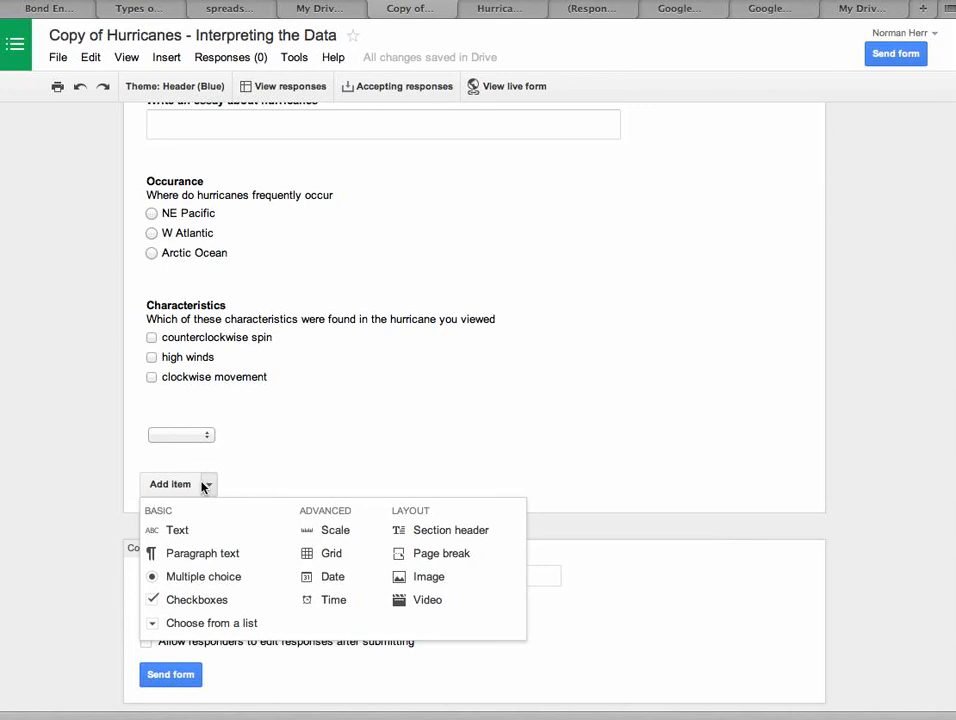
left_click(328, 533)
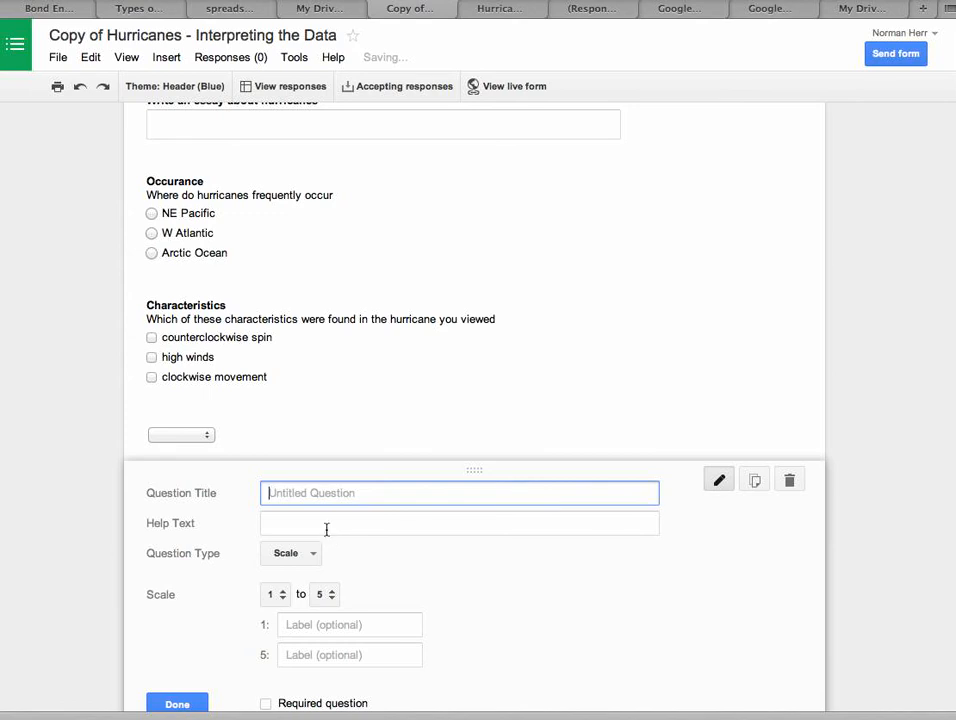
type("Rate t")
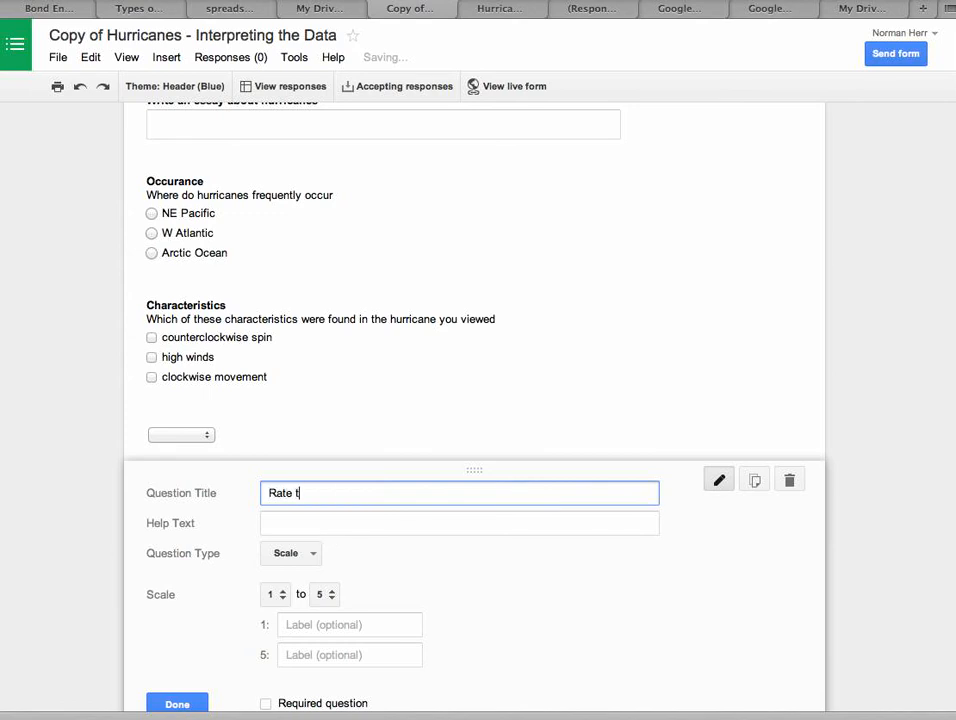
type("his tutorial")
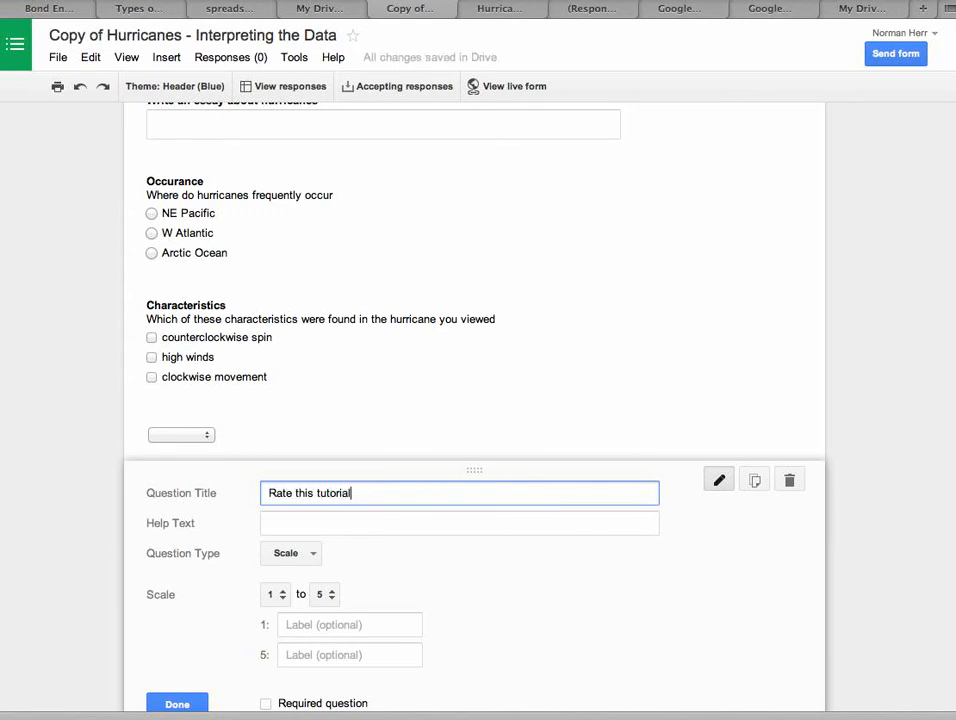
- Make the "Rate this tutorial" question required and finish editing it
scroll(411, 550, "down", 3)
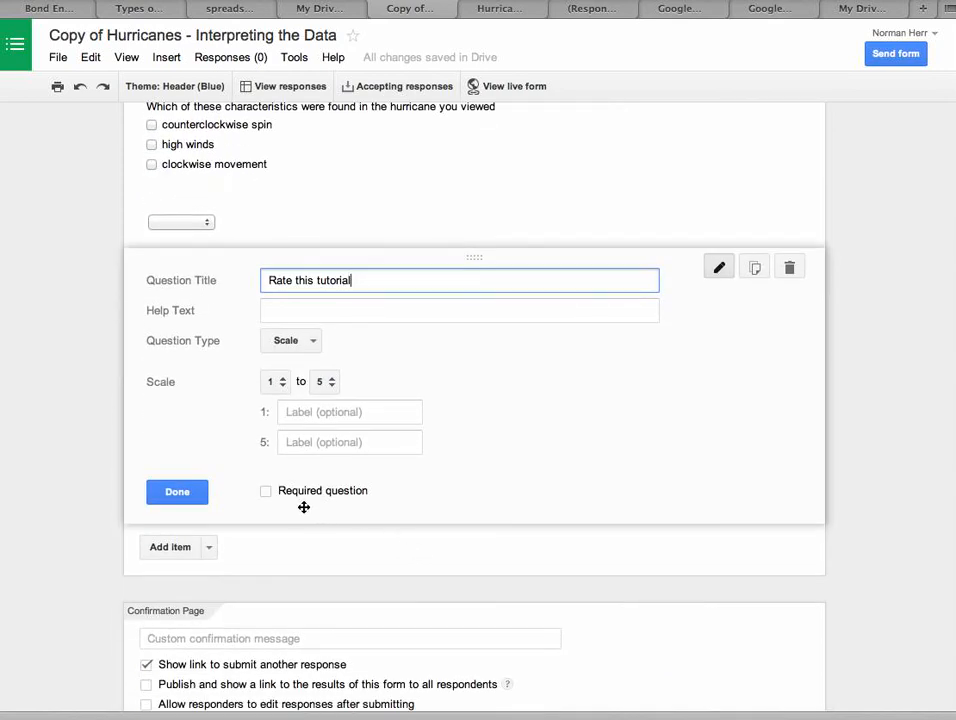
left_click(266, 493)
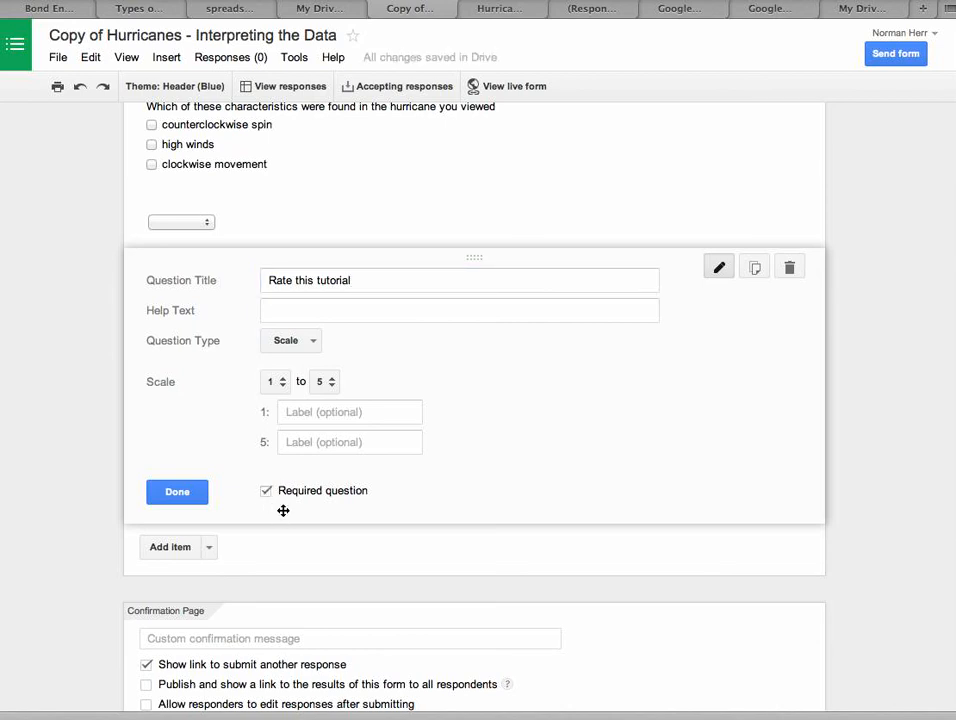
left_click(182, 493)
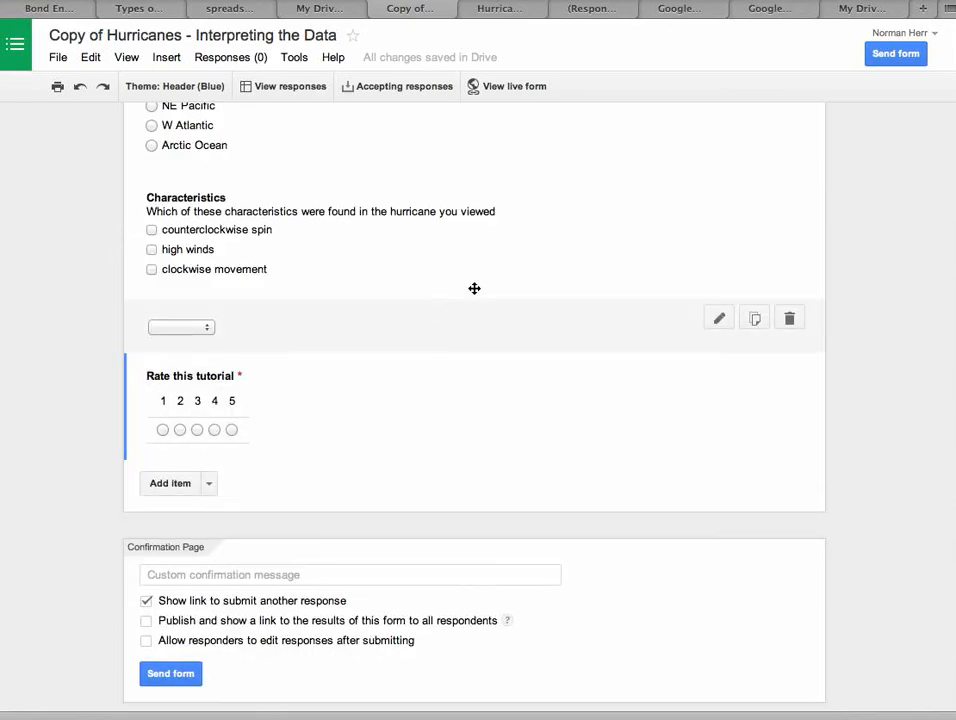
- Compare the form editor with the live Hurricanes form, and review the diagram linking edit form, live form and spreadsheet
scroll(474, 288, "up", 15)
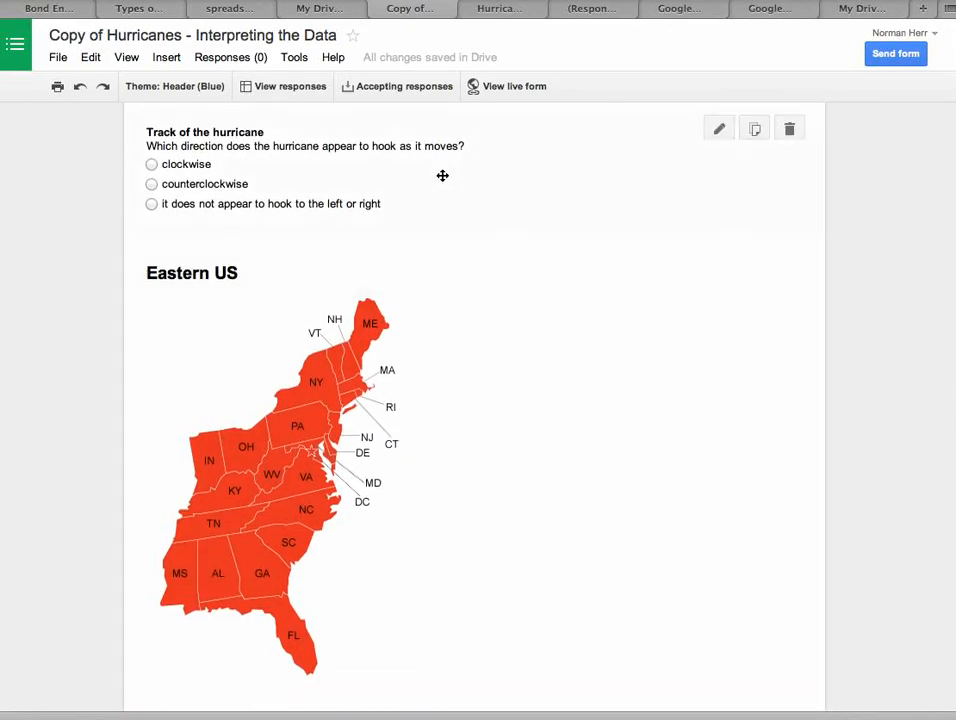
scroll(442, 175, "up", 15)
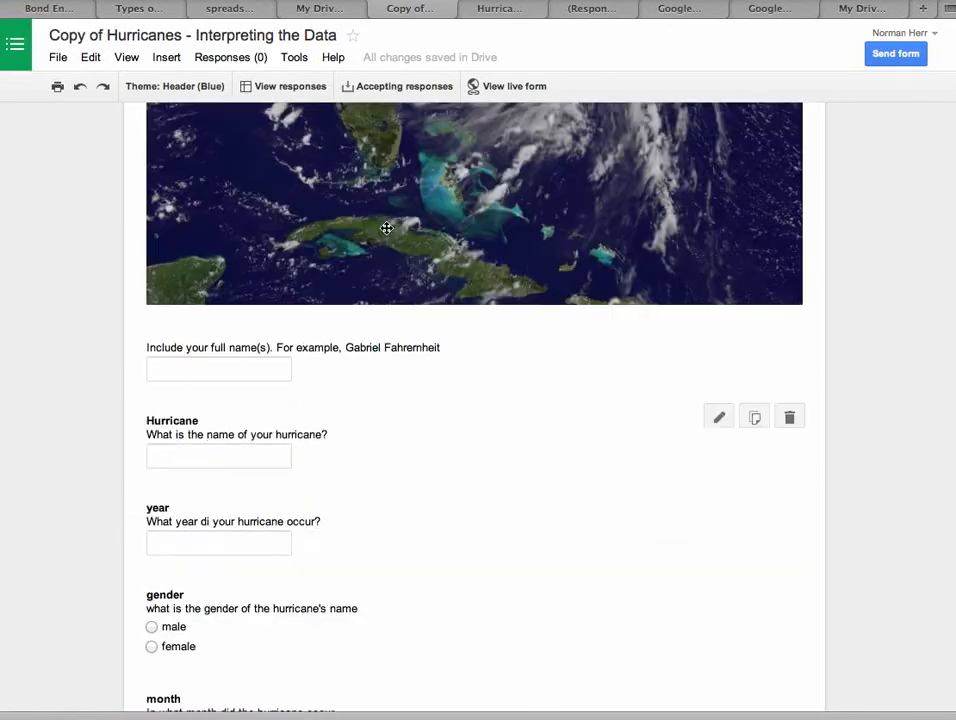
scroll(386, 228, "up", 5)
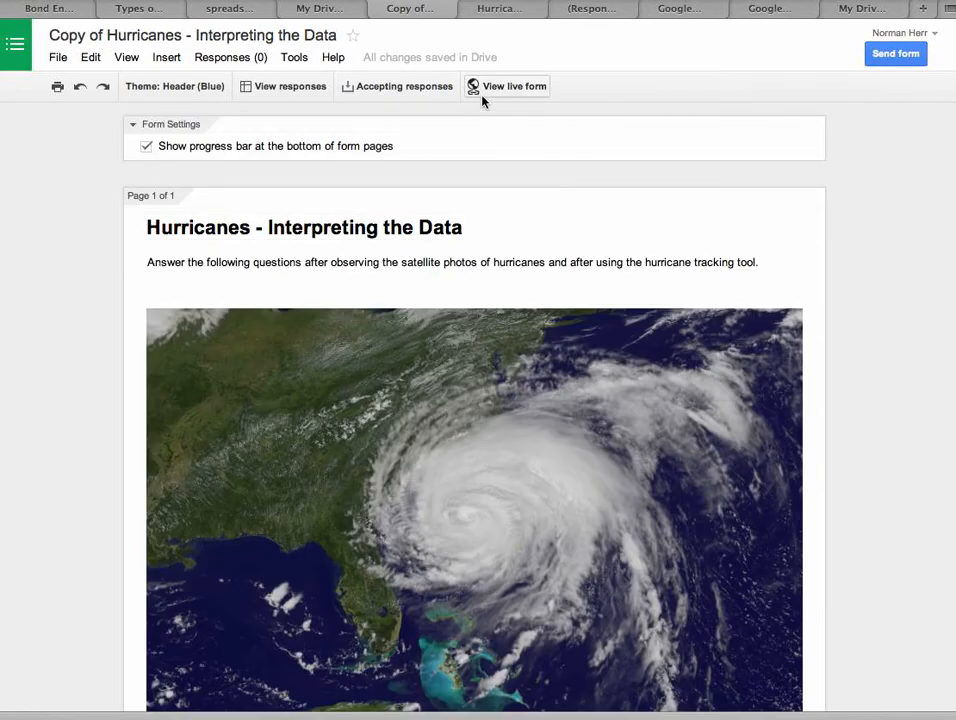
left_click(502, 12)
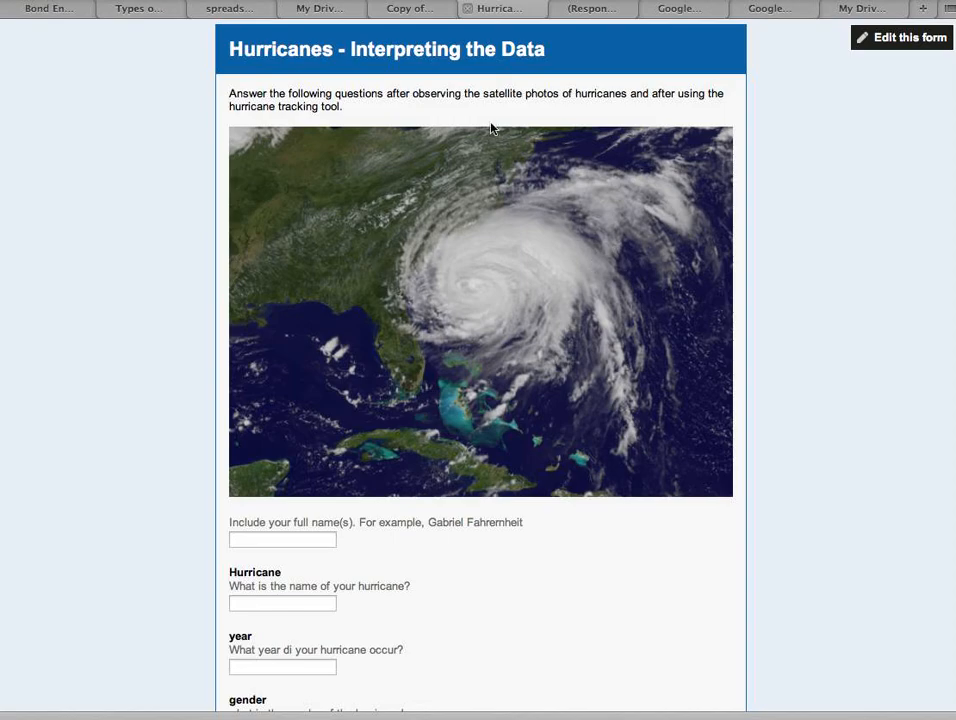
left_click(397, 11)
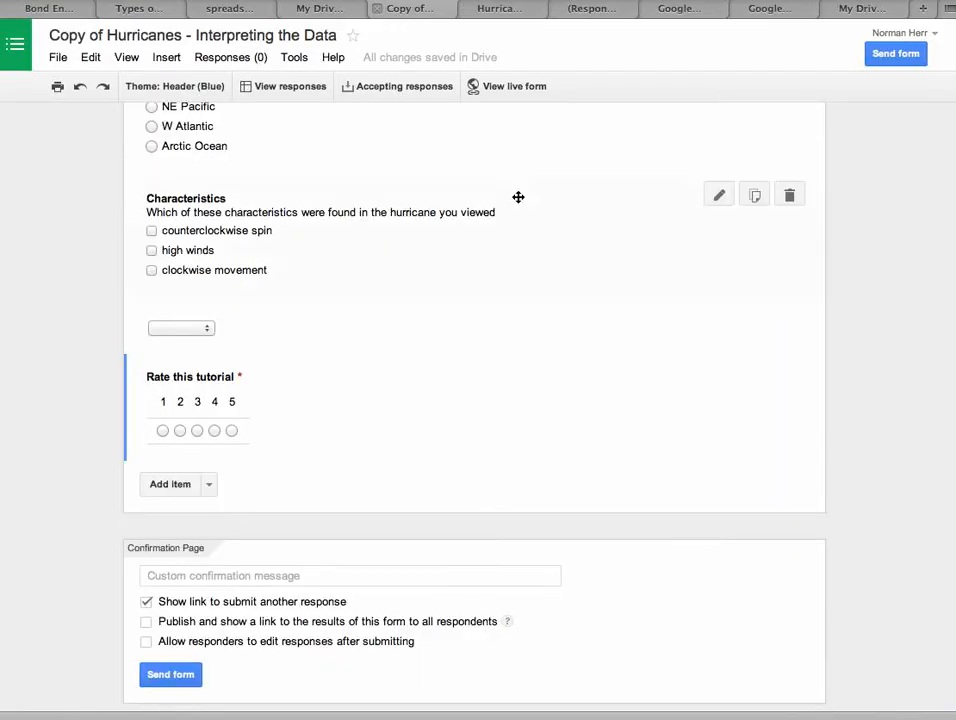
left_click(509, 19)
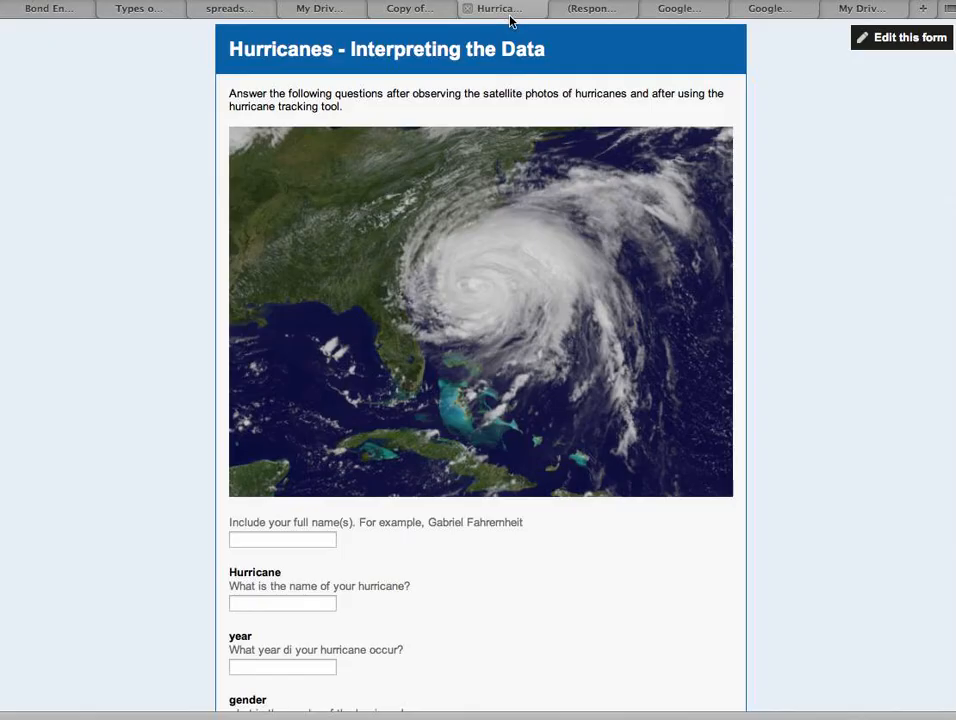
left_click(238, 14)
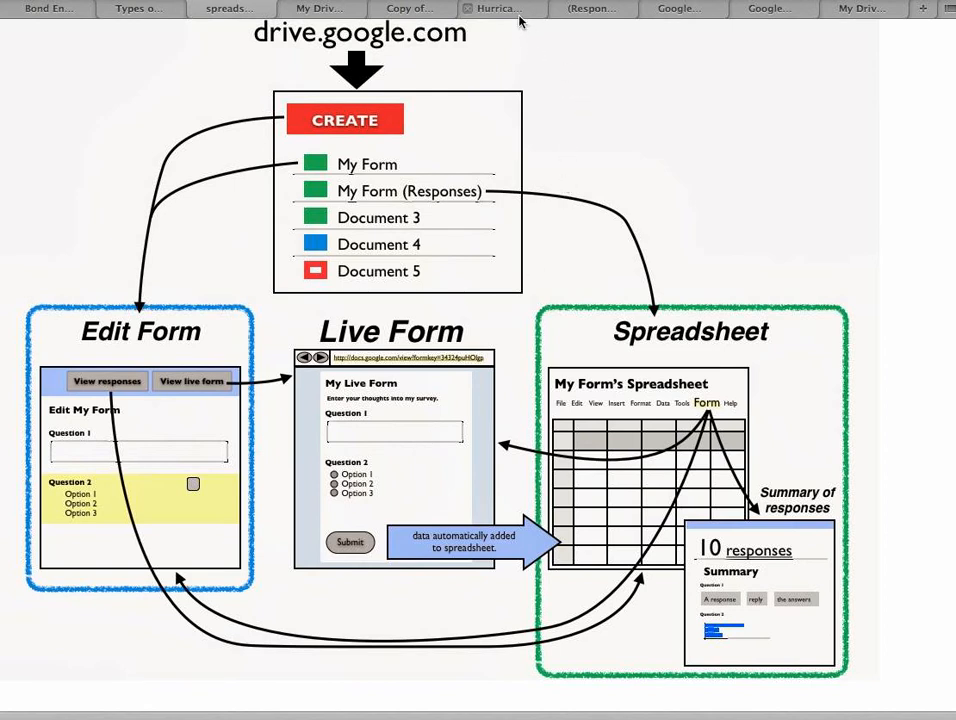
- Show the Hurricanes responses spreadsheet and select its whole month column
left_click(600, 12)
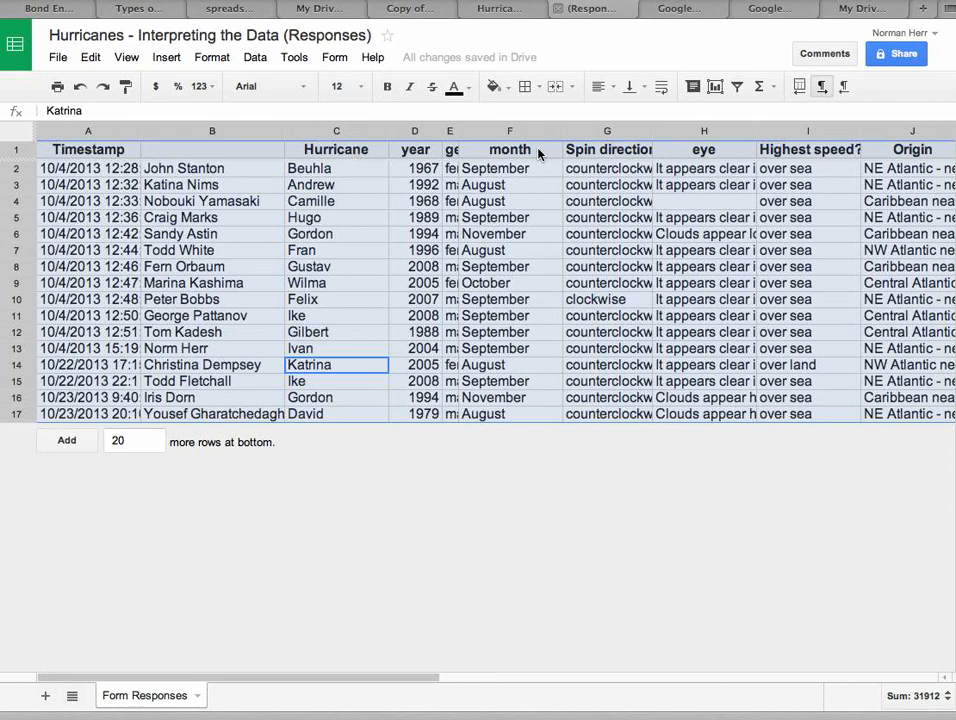
left_click(498, 149)
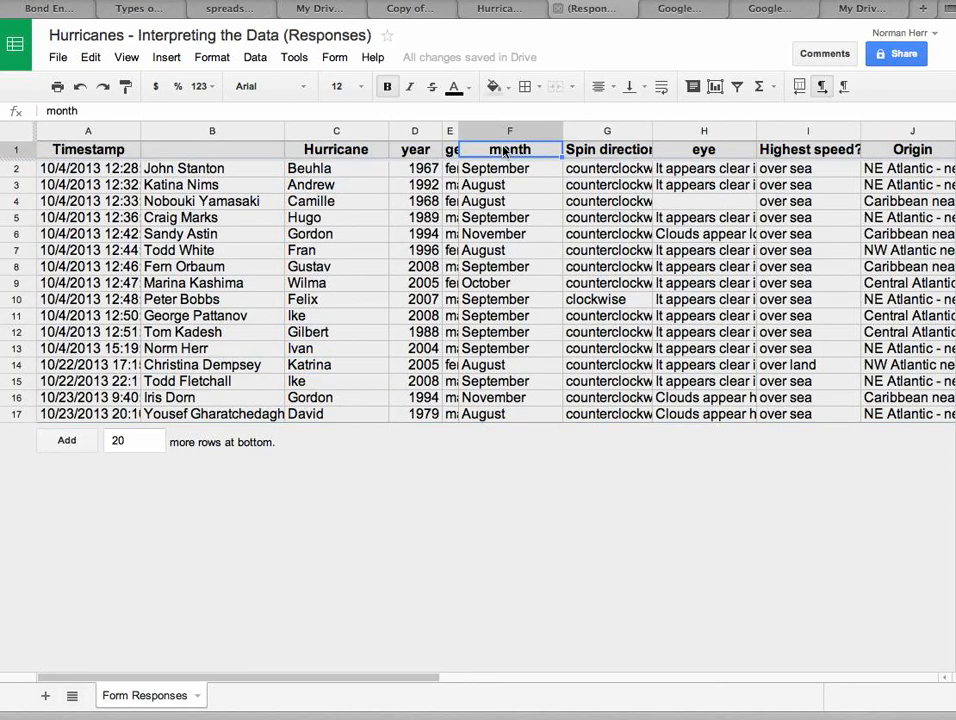
left_click(507, 133)
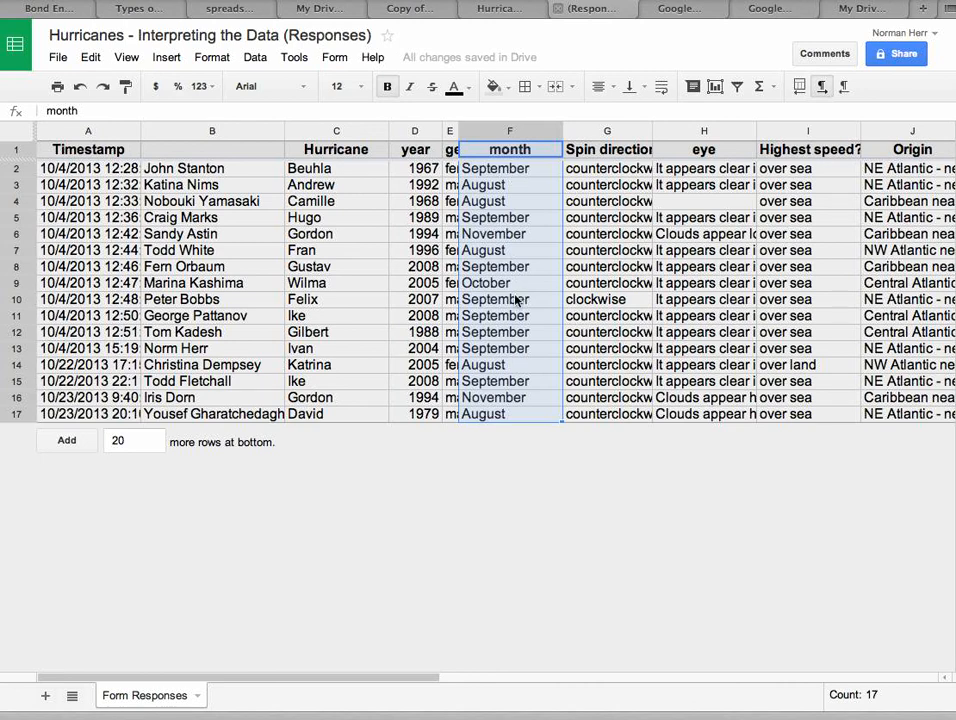
- Show the summary of responses with the January to December month breakdown highlighted, and return to the forms workflow diagram
left_click(336, 58)
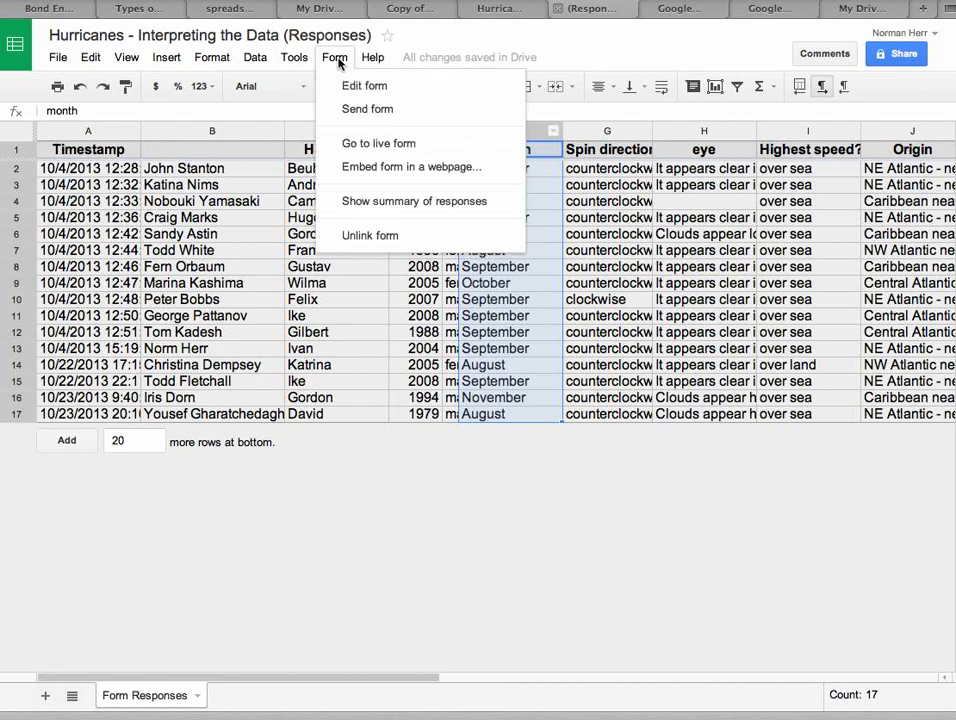
left_click(371, 203)
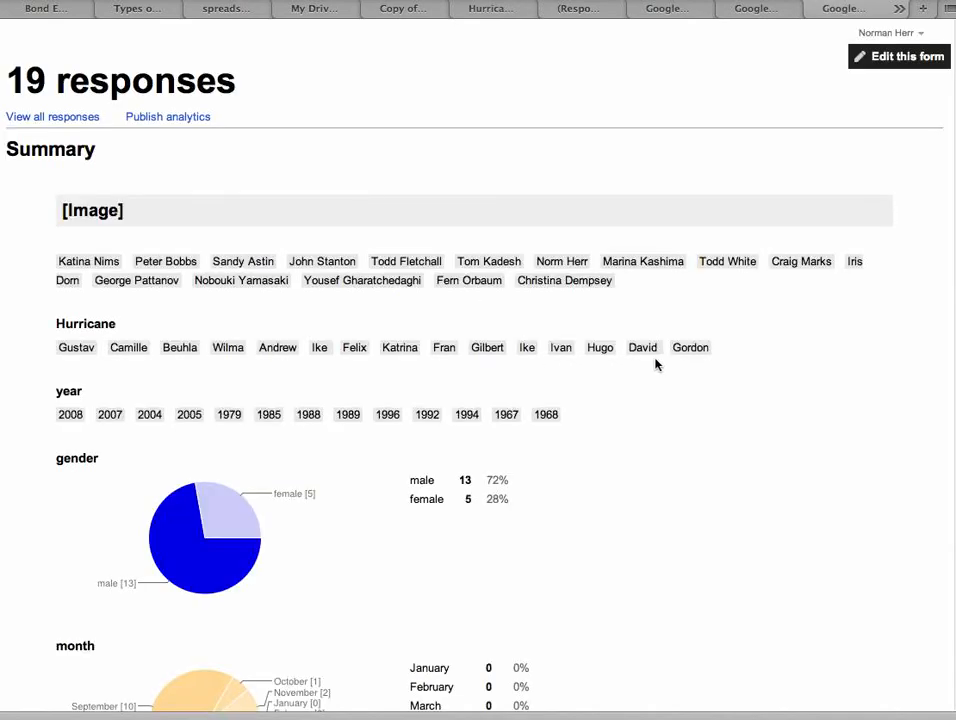
scroll(696, 367, "down", 5)
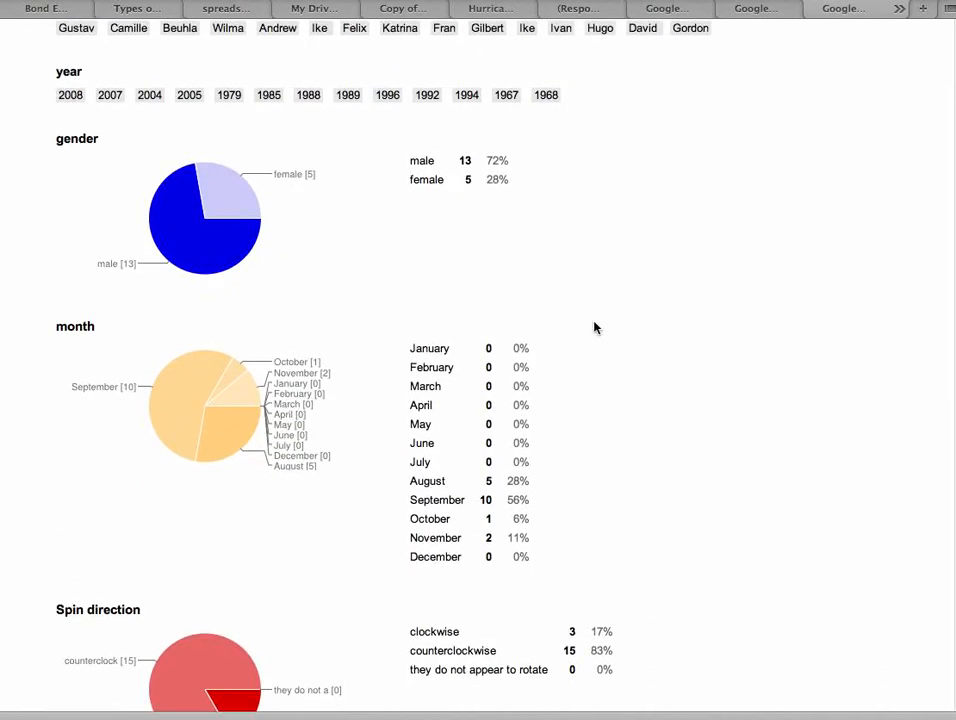
scroll(596, 327, "down", 3)
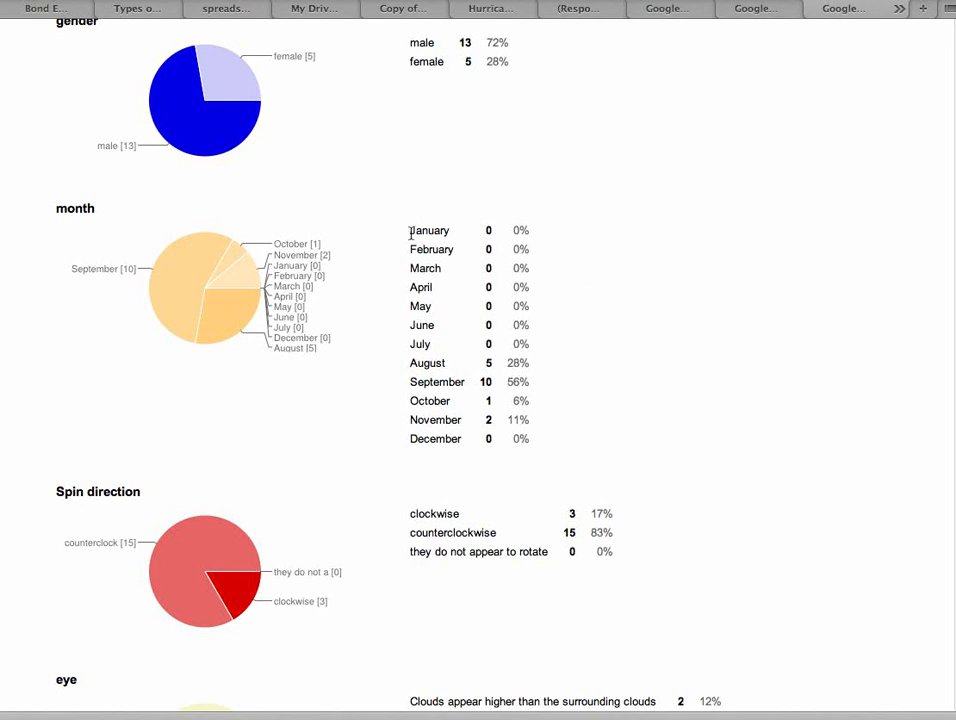
left_click_drag(412, 230, 540, 434)
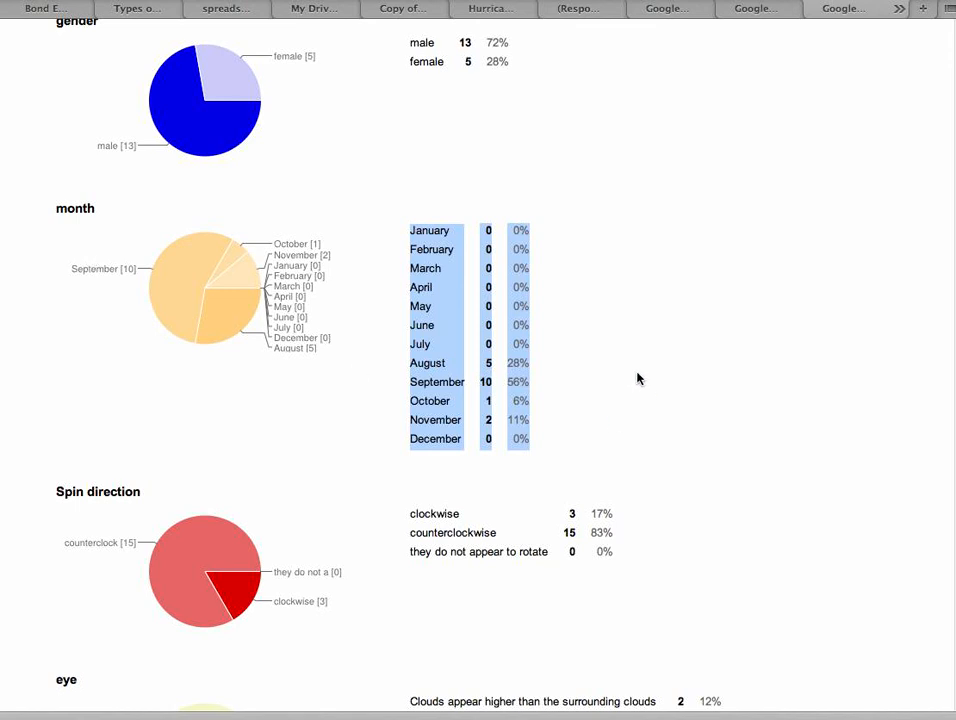
scroll(637, 378, "down", 1)
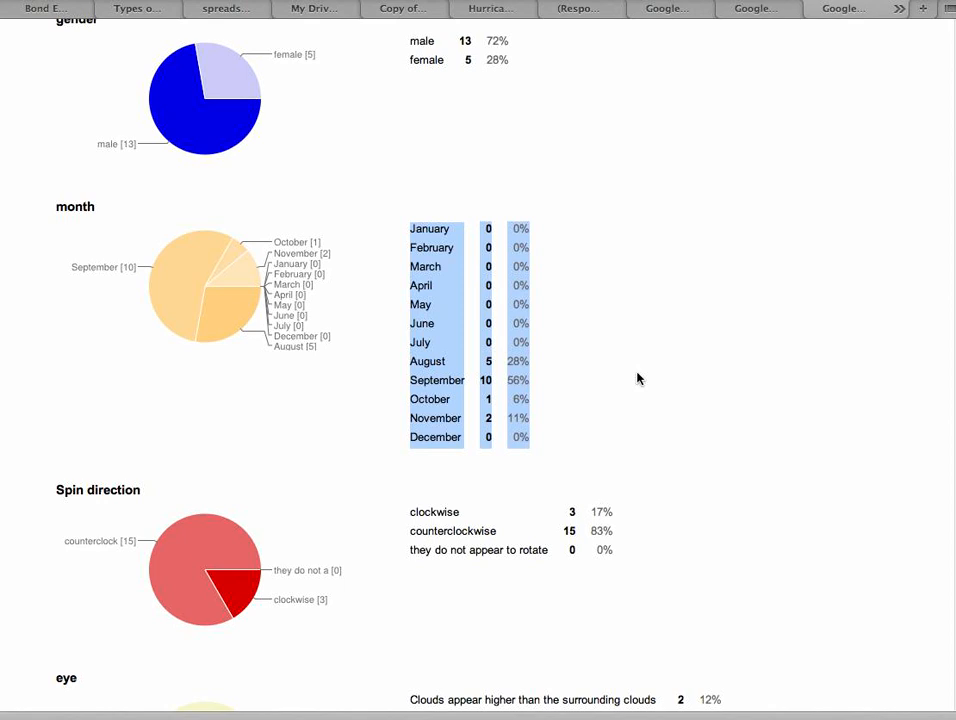
left_click(215, 9)
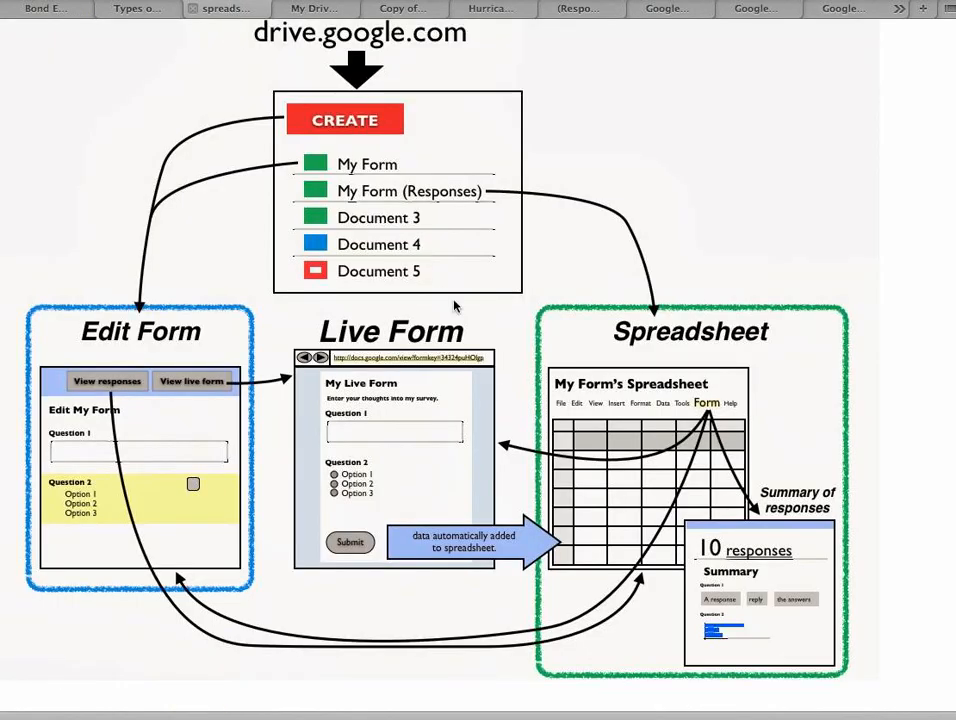